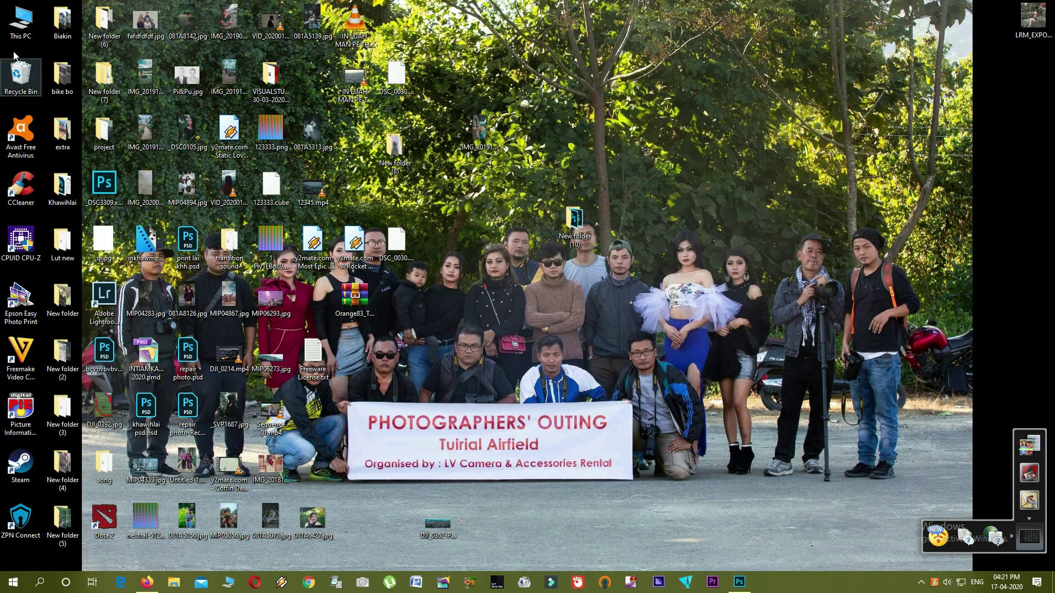
# Step: Look through the Project (E:) and PROJECT (G:) drives in File Explorer for the photo folder
pyautogui.doubleClick(20, 21)
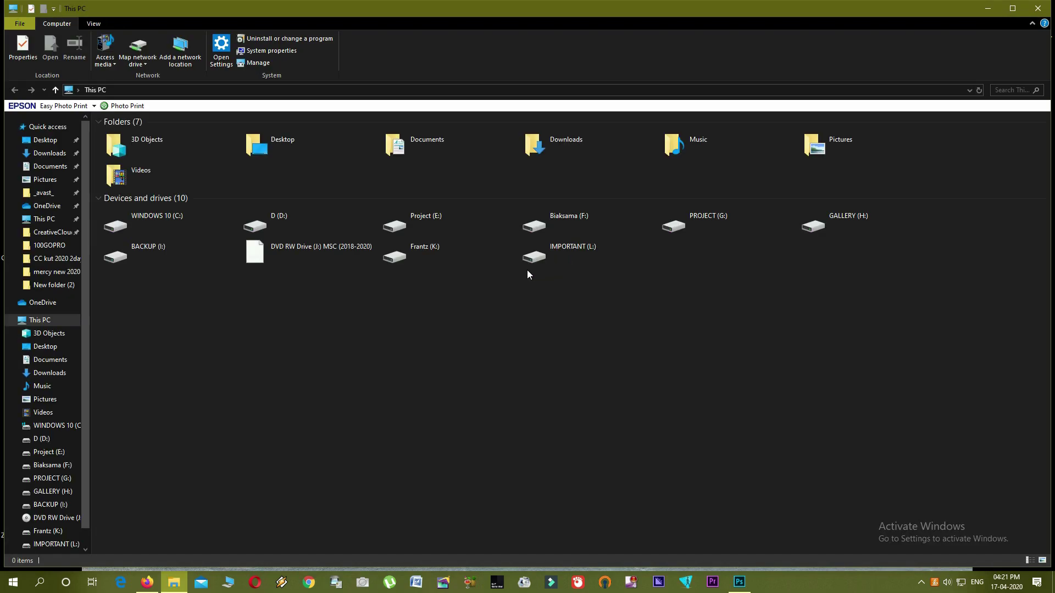
pyautogui.click(608, 222)
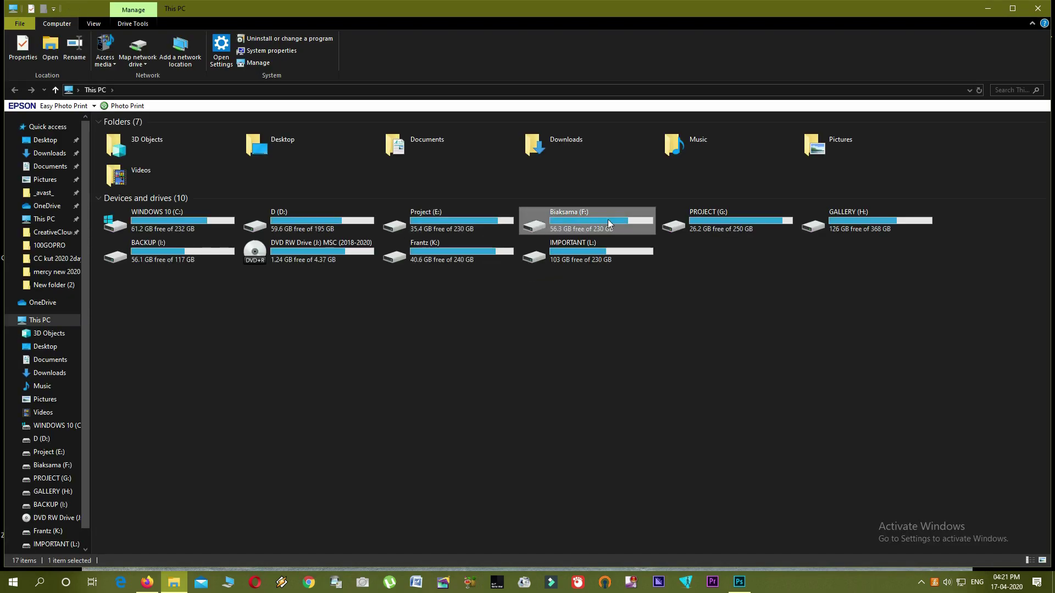
pyautogui.doubleClick(452, 218)
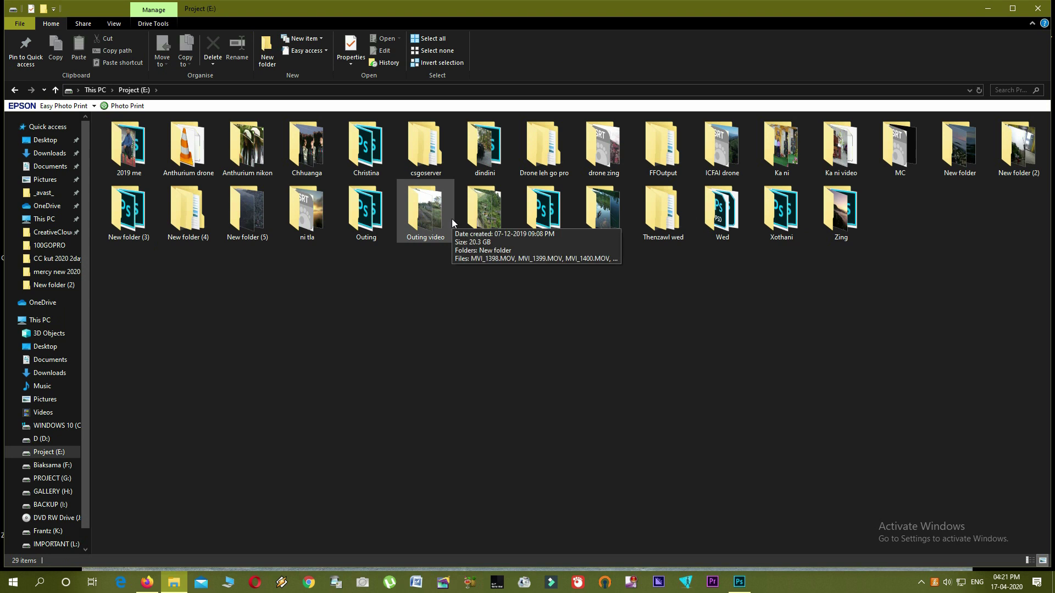
pyautogui.hotkey('alt', 'Left')
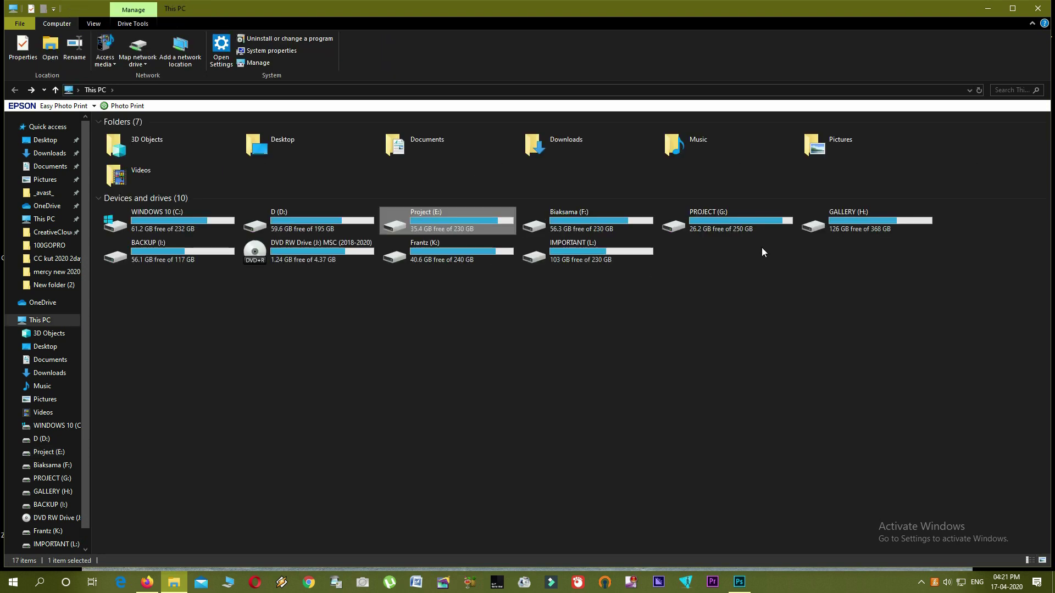
pyautogui.doubleClick(709, 229)
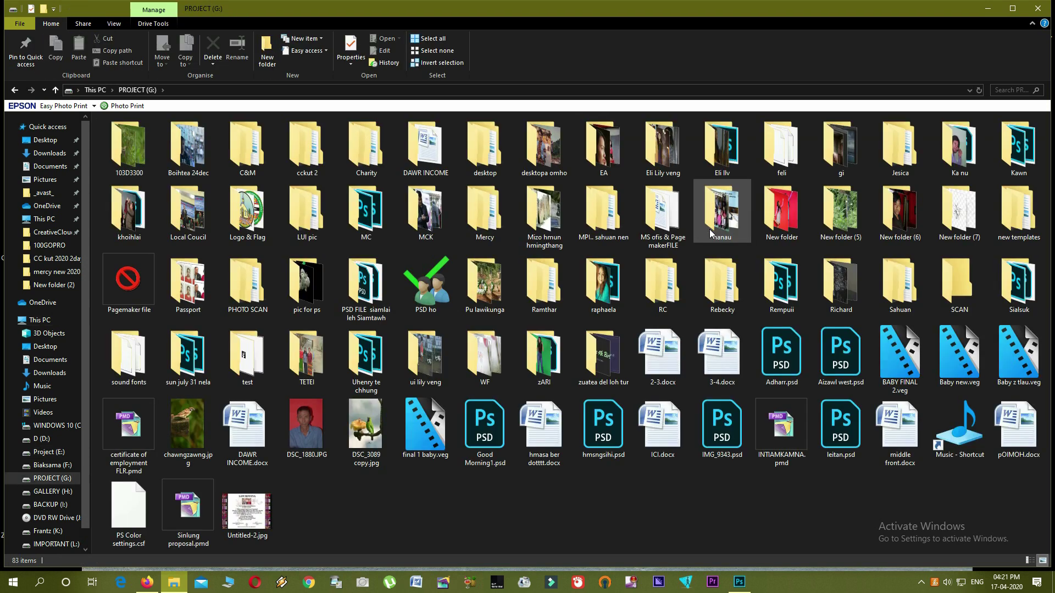
pyautogui.hotkey('alt', 'Left')
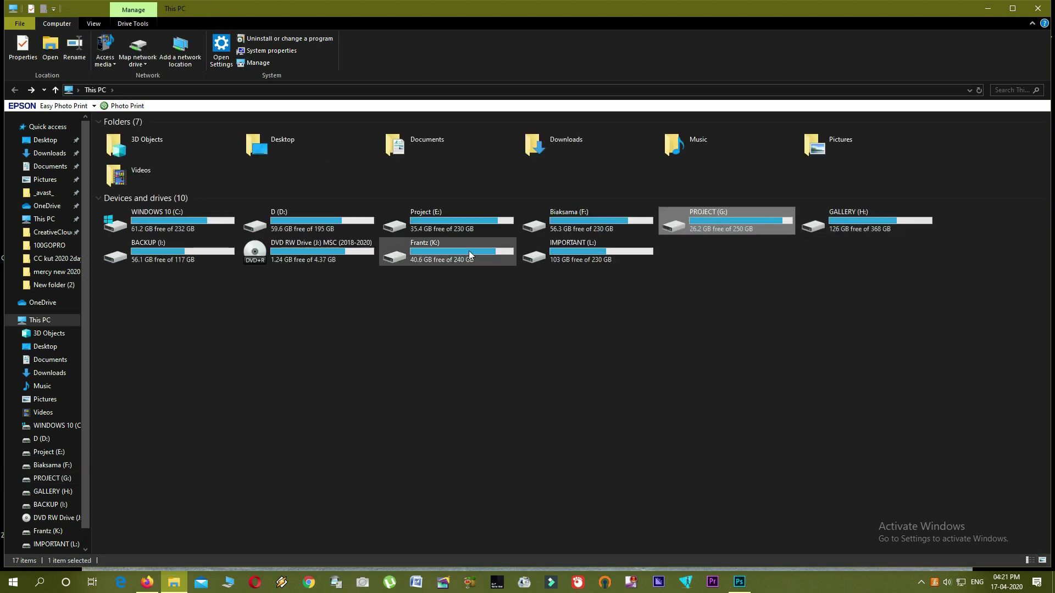
# Step: Open the raw photo MIP05032.ARW from the CC kut 2020 2day folder on the K: drive in Photoshop without raw adjustments
pyautogui.doubleClick(469, 252)
pyautogui.doubleClick(309, 147)
pyautogui.scroll(-10, 344, 343)
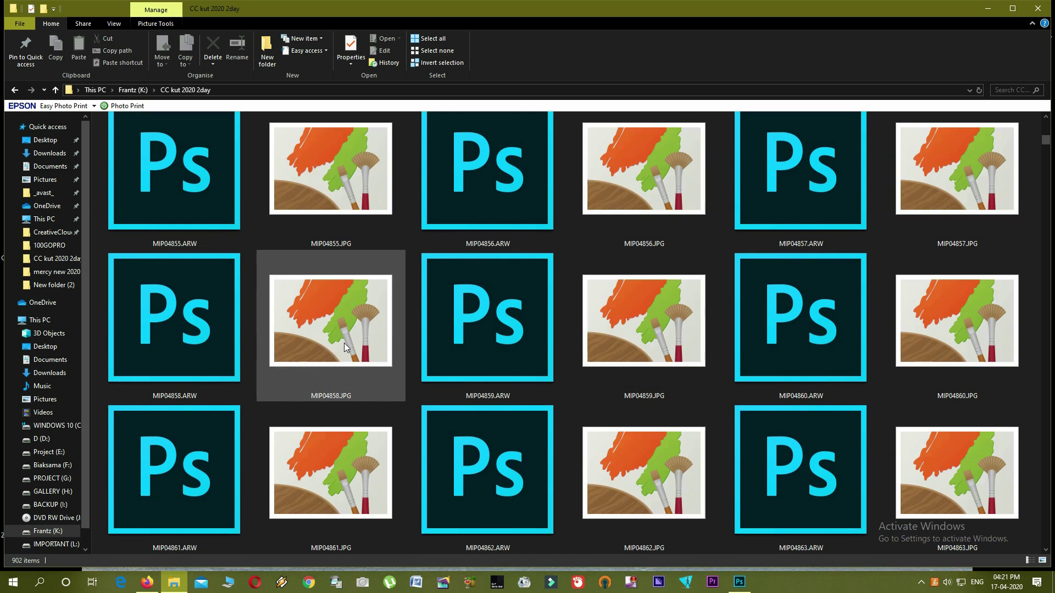
pyautogui.scroll(-10, 344, 345)
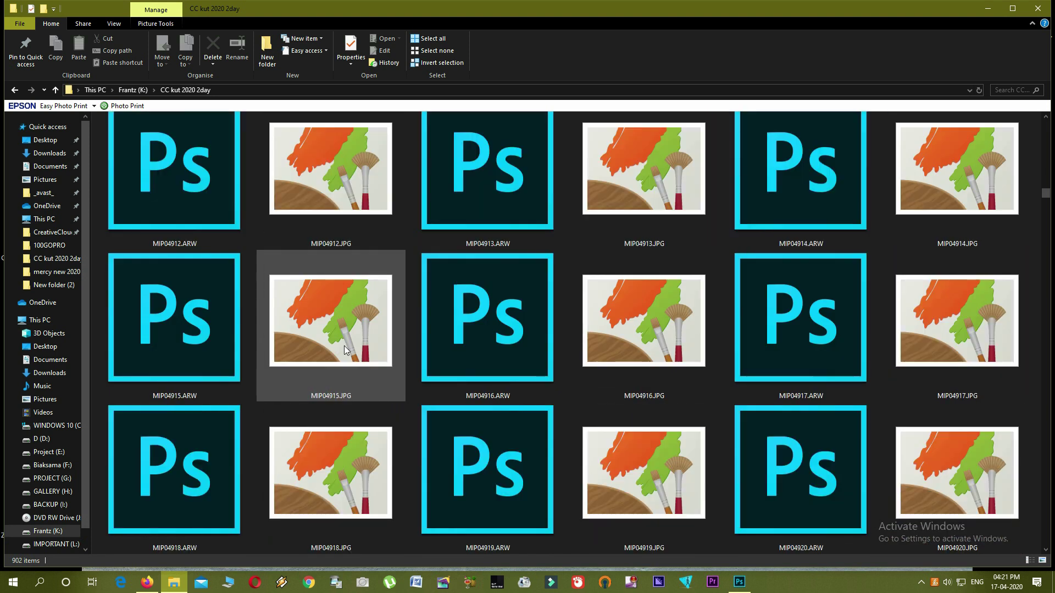
pyautogui.scroll(-10, 345, 347)
pyautogui.scroll(-8, 345, 350)
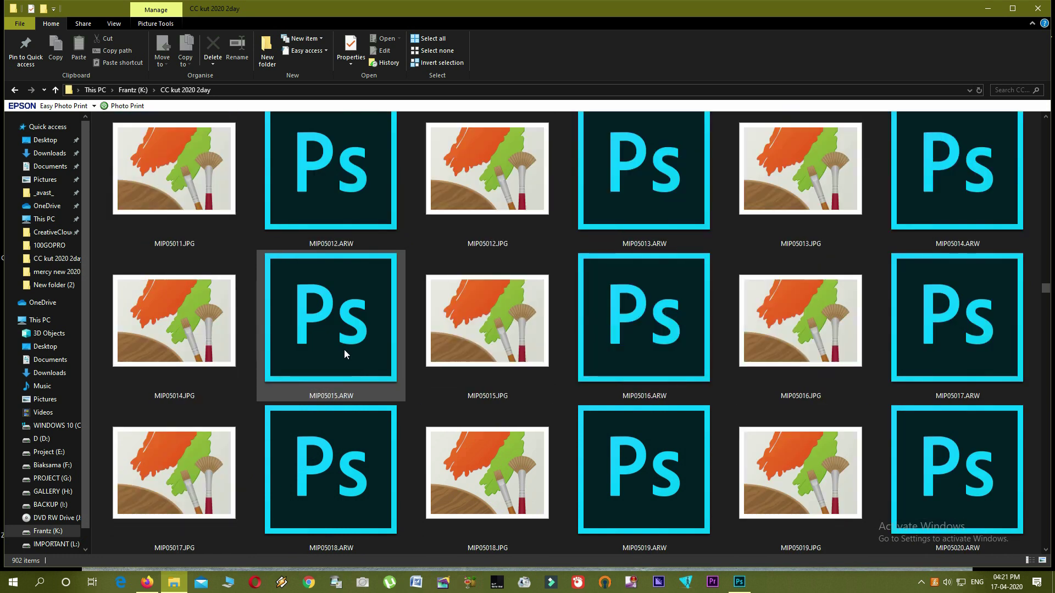
pyautogui.scroll(-5, 343, 350)
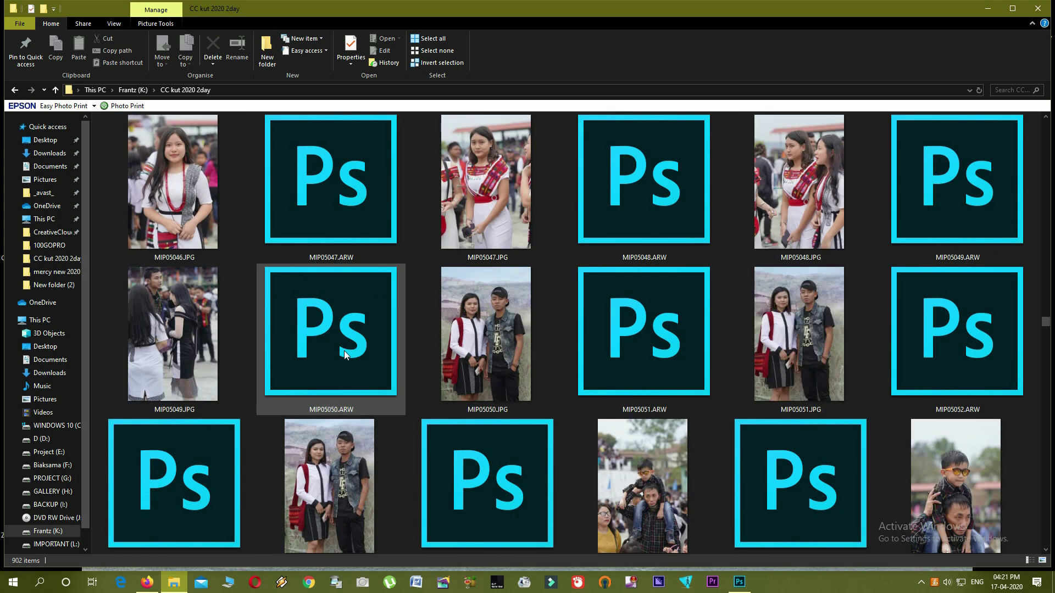
pyautogui.scroll(3, 344, 351)
pyautogui.scroll(3, 343, 350)
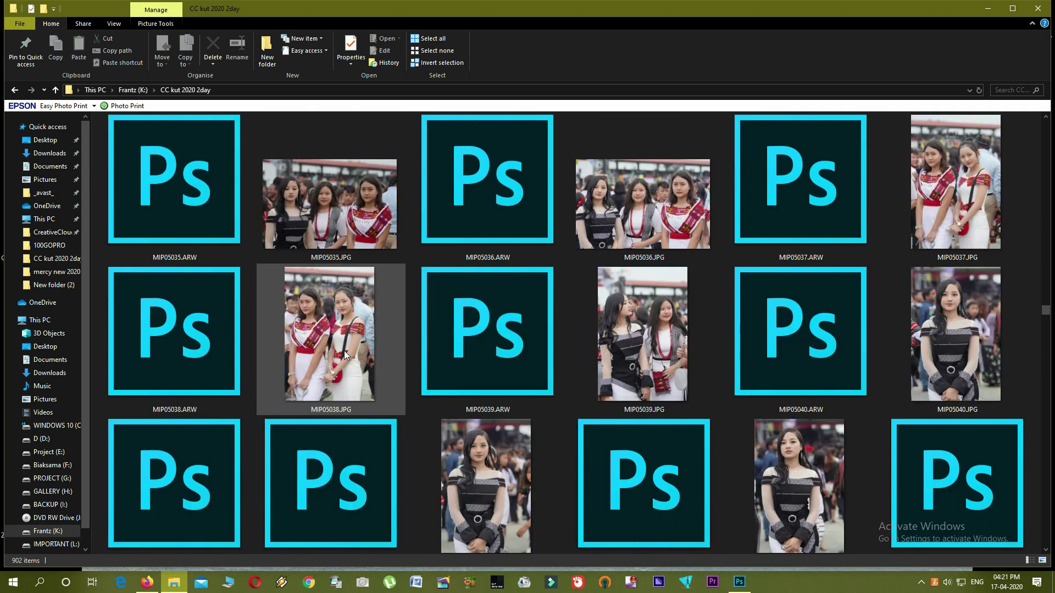
pyautogui.scroll(1, 344, 350)
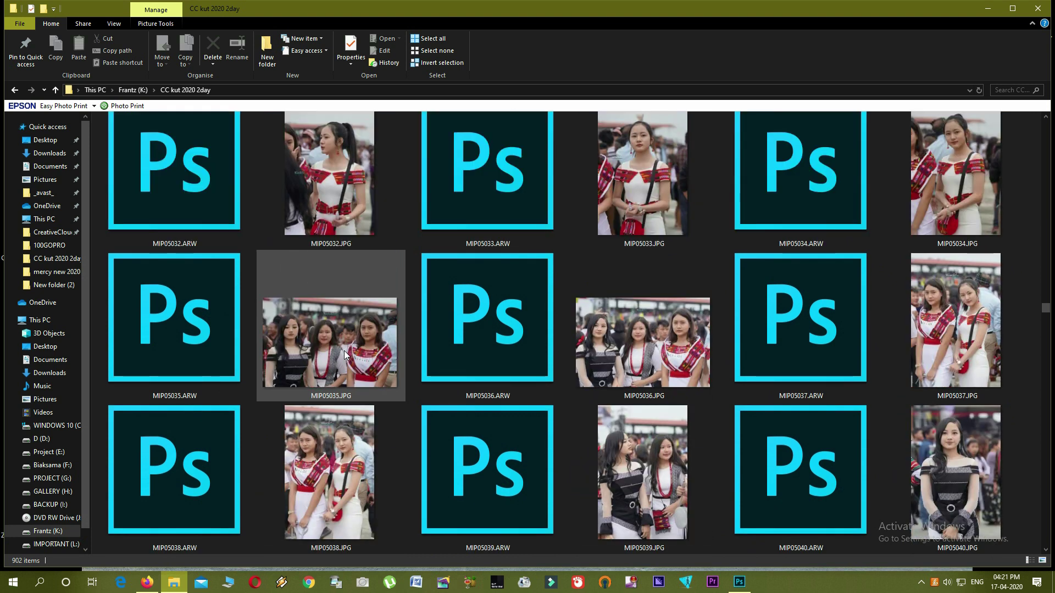
pyautogui.click(195, 187)
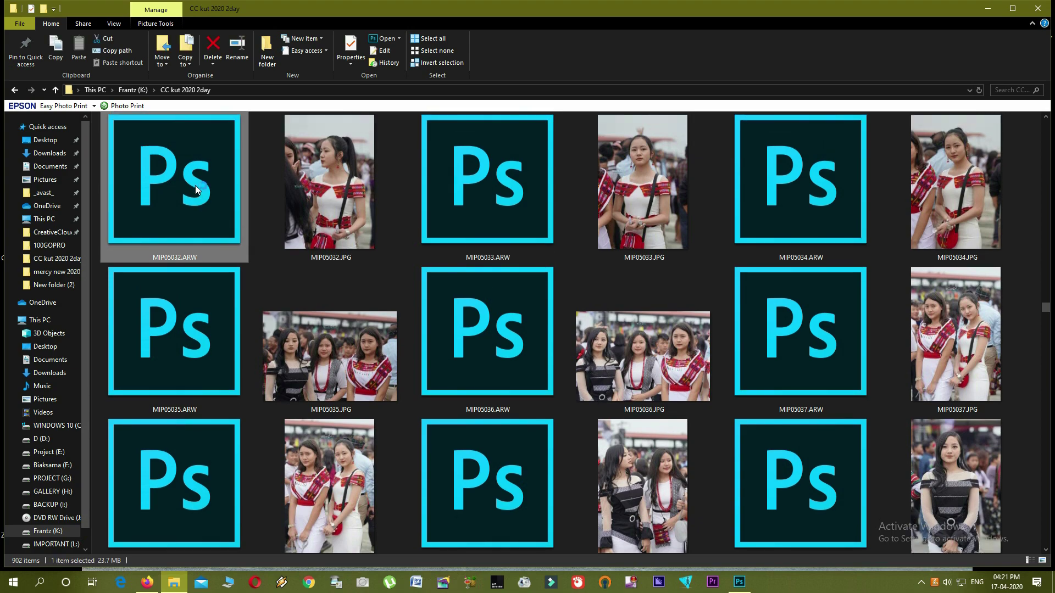
pyautogui.doubleClick(196, 187)
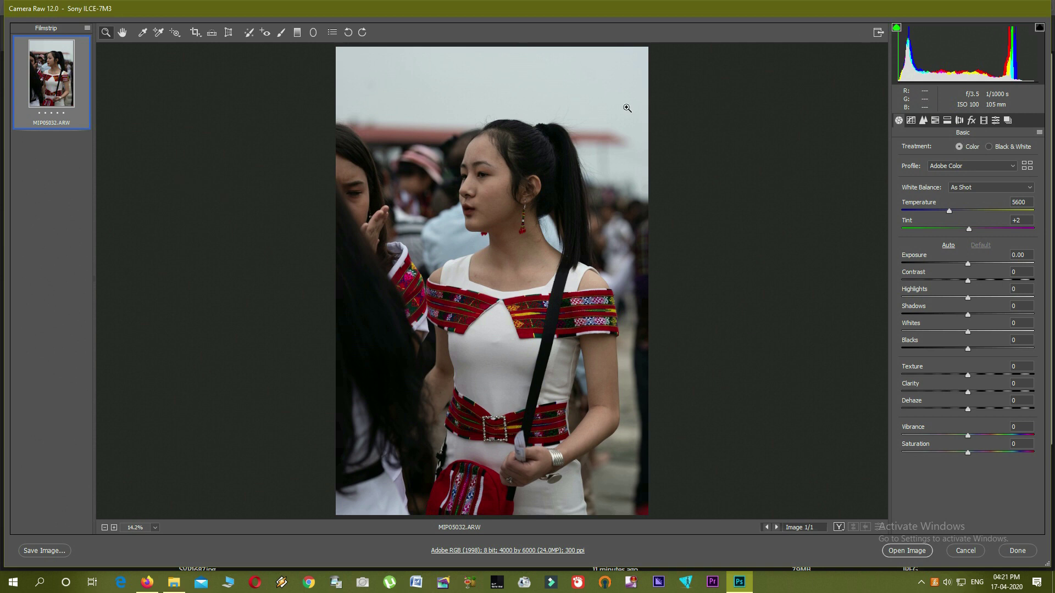
pyautogui.click(965, 550)
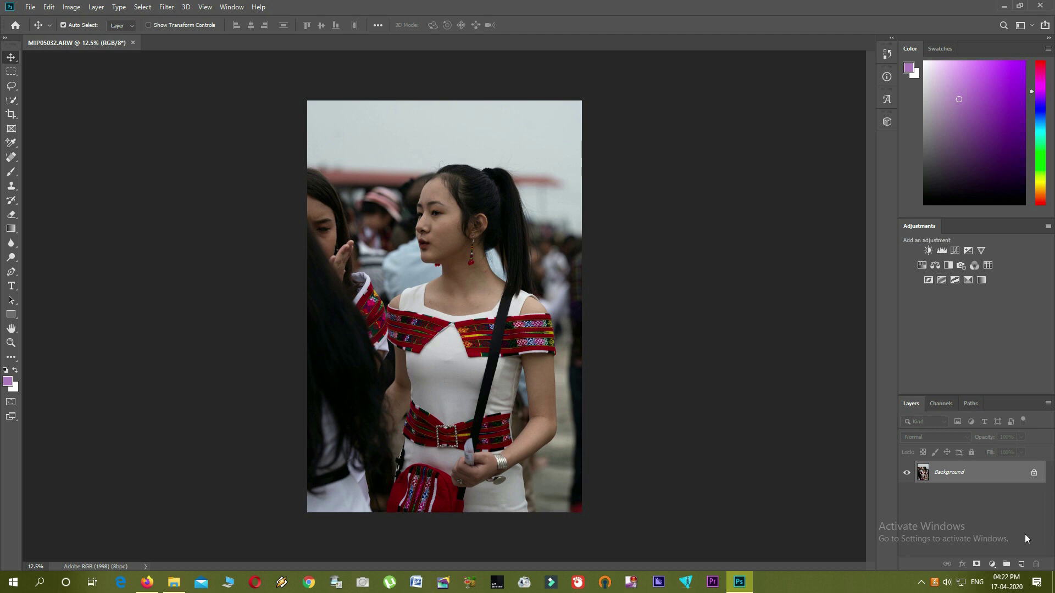
# Step: Brighten the photo with the Camera Raw Filter, setting Exposure to +0.80 and adjusting the shadows
pyautogui.click(167, 7)
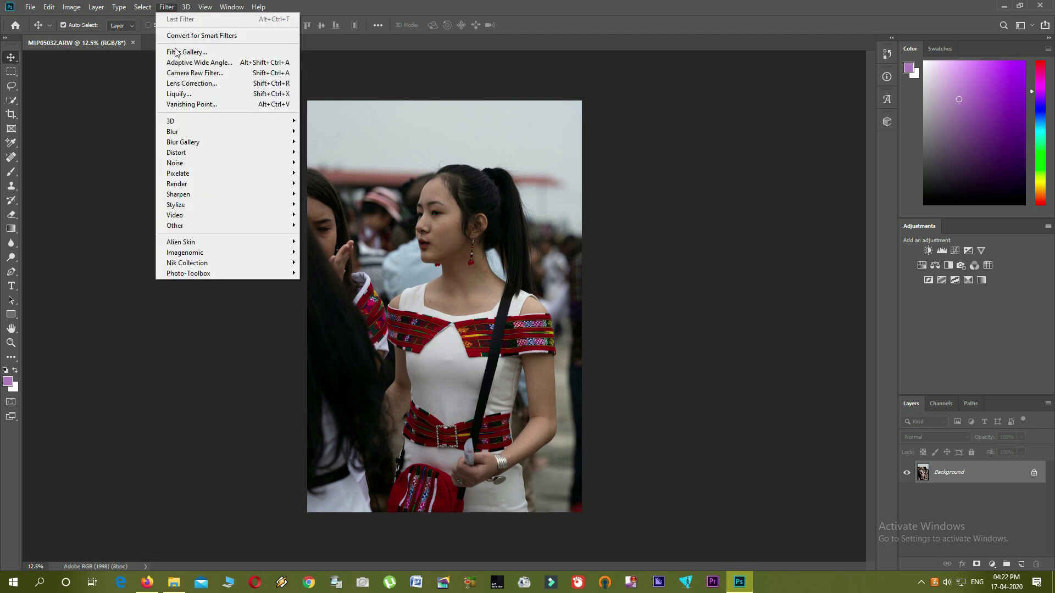
pyautogui.click(191, 74)
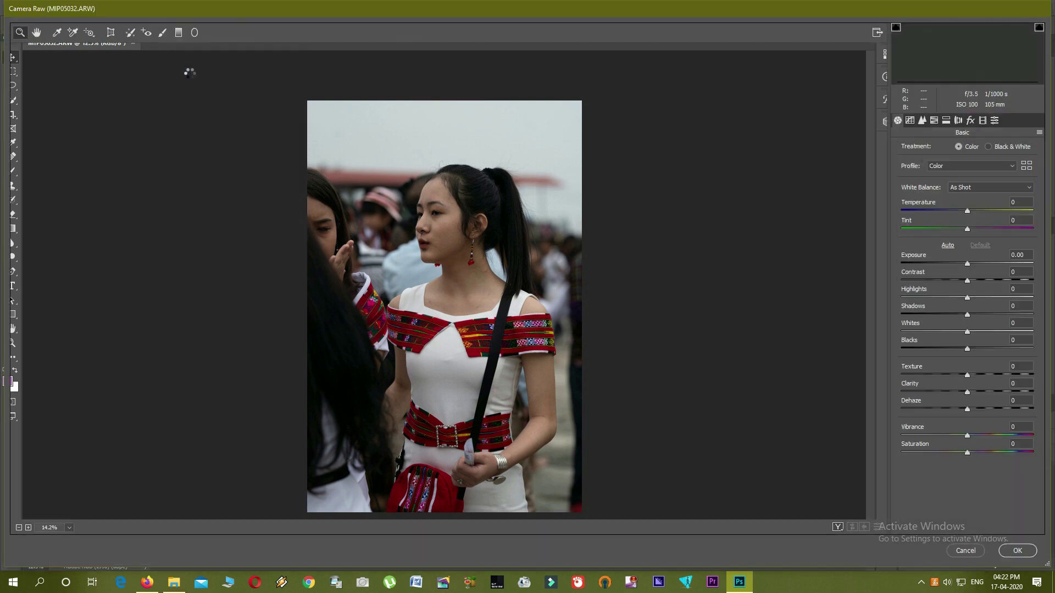
pyautogui.moveTo(967, 263); pyautogui.dragTo(978, 263)
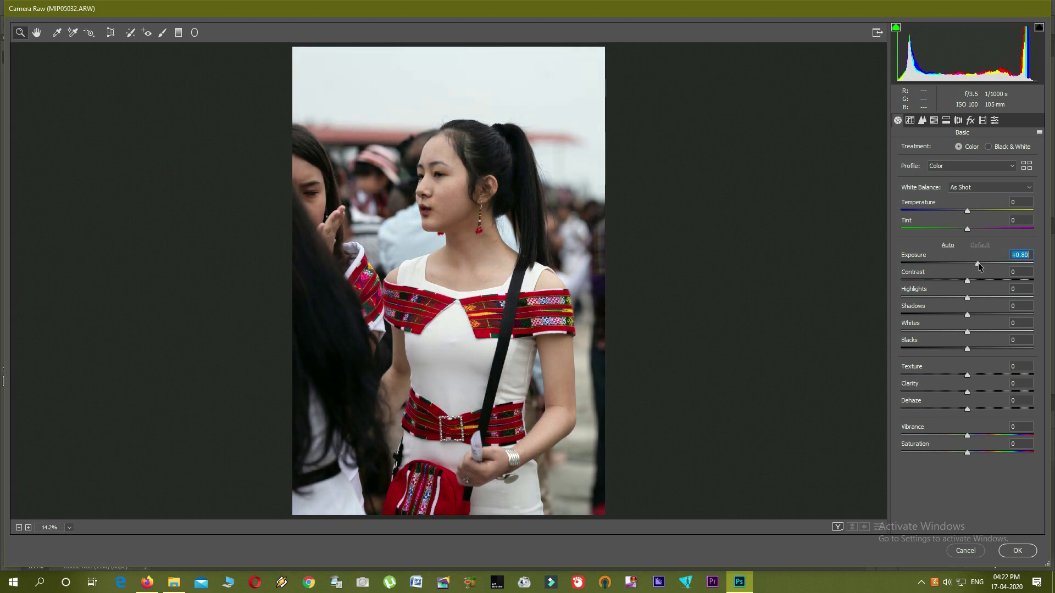
pyautogui.moveTo(967, 314)
pyautogui.mouseDown()
pyautogui.moveTo(978, 314)
pyautogui.moveTo(974, 351)
pyautogui.moveTo(973, 331)
pyautogui.mouseUp()
pyautogui.click(1017, 551)
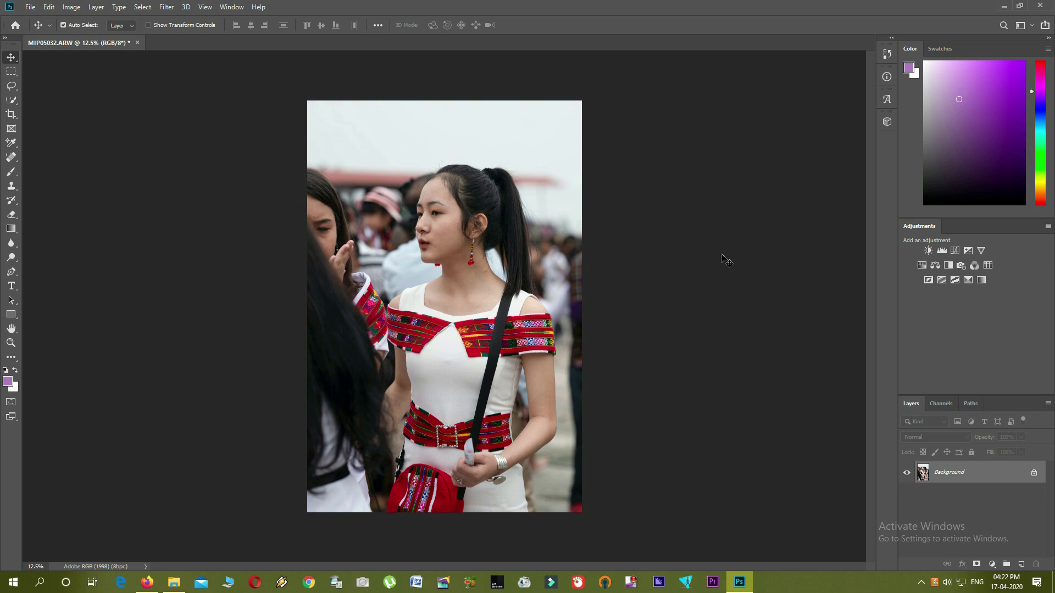
# Step: Add a Vibrance adjustment layer above the photo and delete its layer mask
pyautogui.click(982, 250)
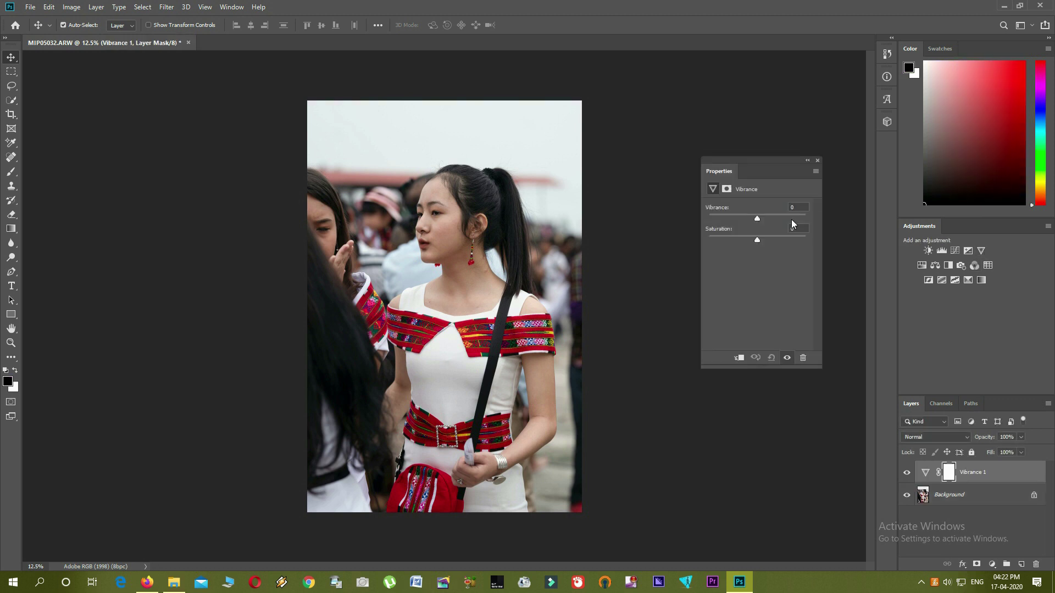
pyautogui.moveTo(770, 167); pyautogui.dragTo(687, 199)
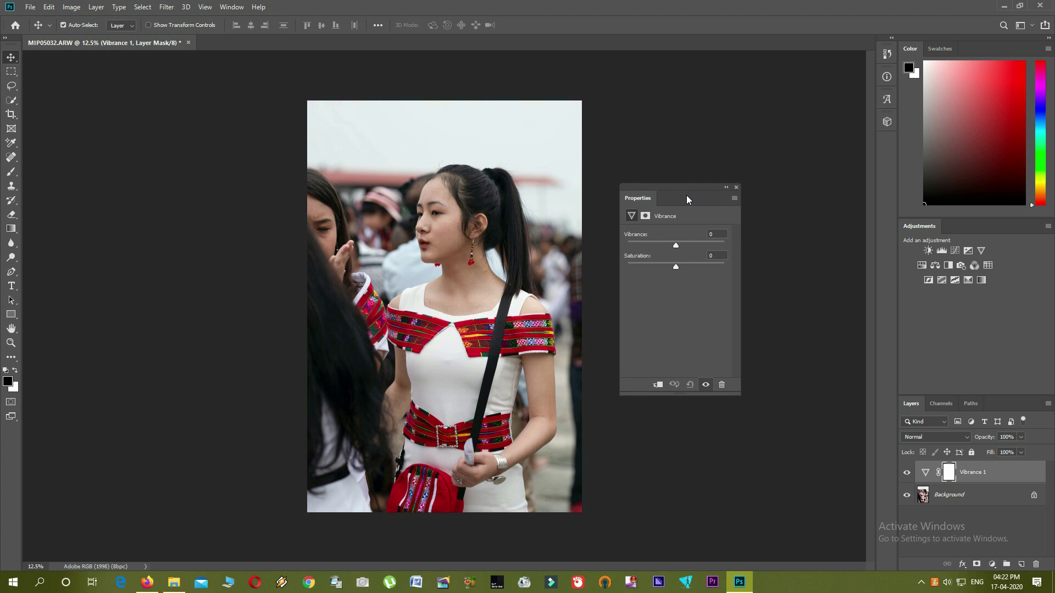
pyautogui.click(953, 473)
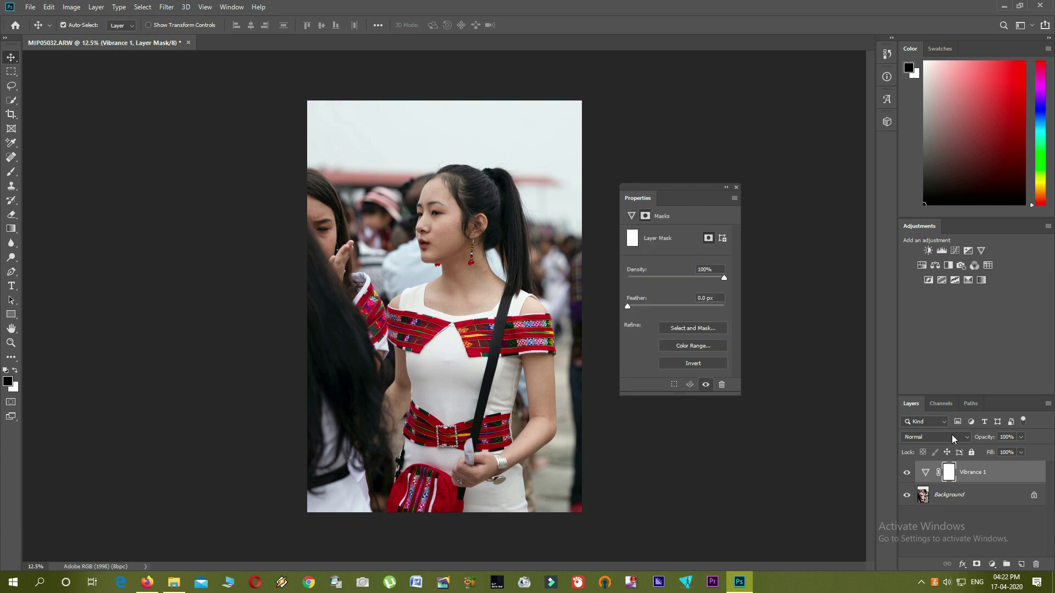
pyautogui.rightClick(953, 473)
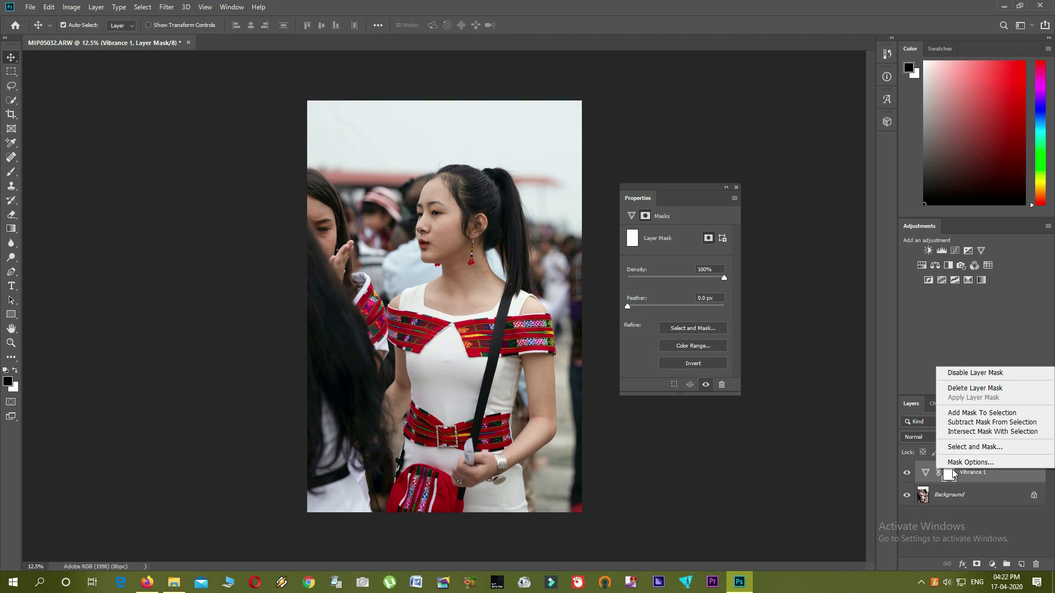
pyautogui.click(955, 390)
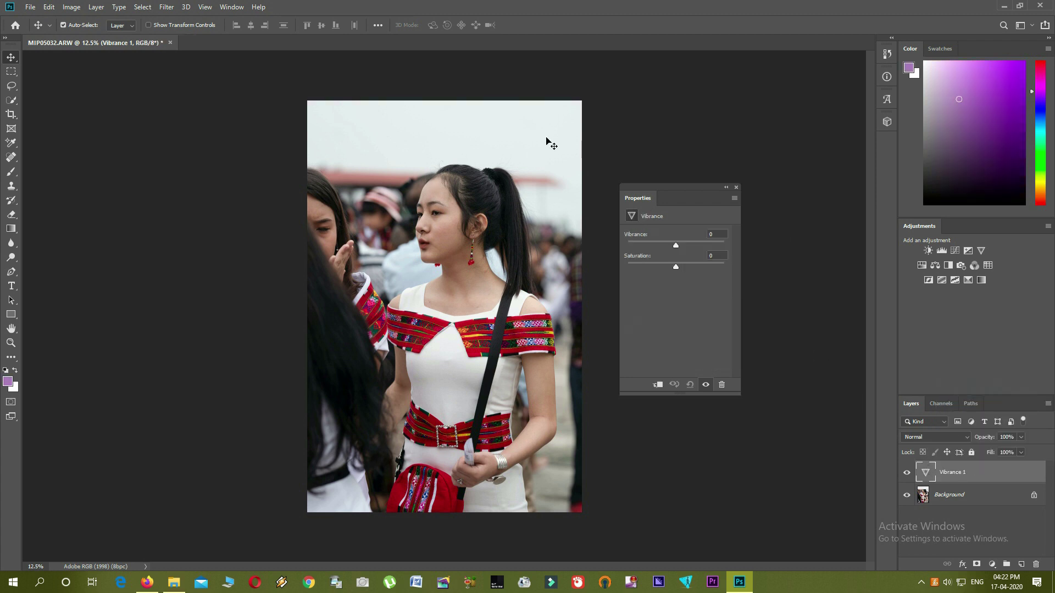
# Step: Set the Vibrance layer's saturation to +100 and mask the adjustment to the right half of the photo
pyautogui.moveTo(676, 267); pyautogui.dragTo(772, 273)
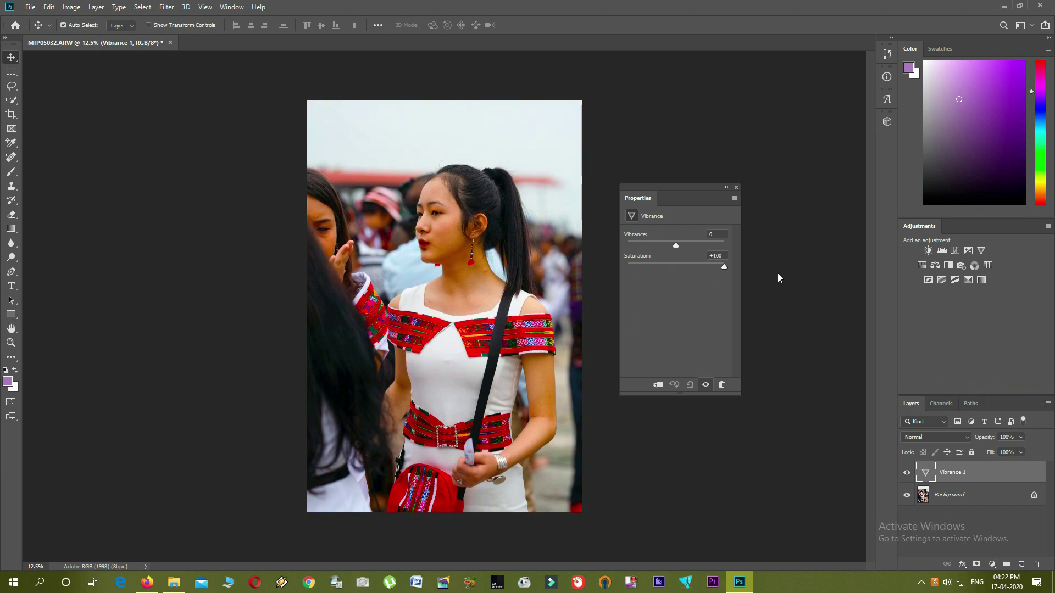
pyautogui.moveTo(692, 202); pyautogui.dragTo(717, 170)
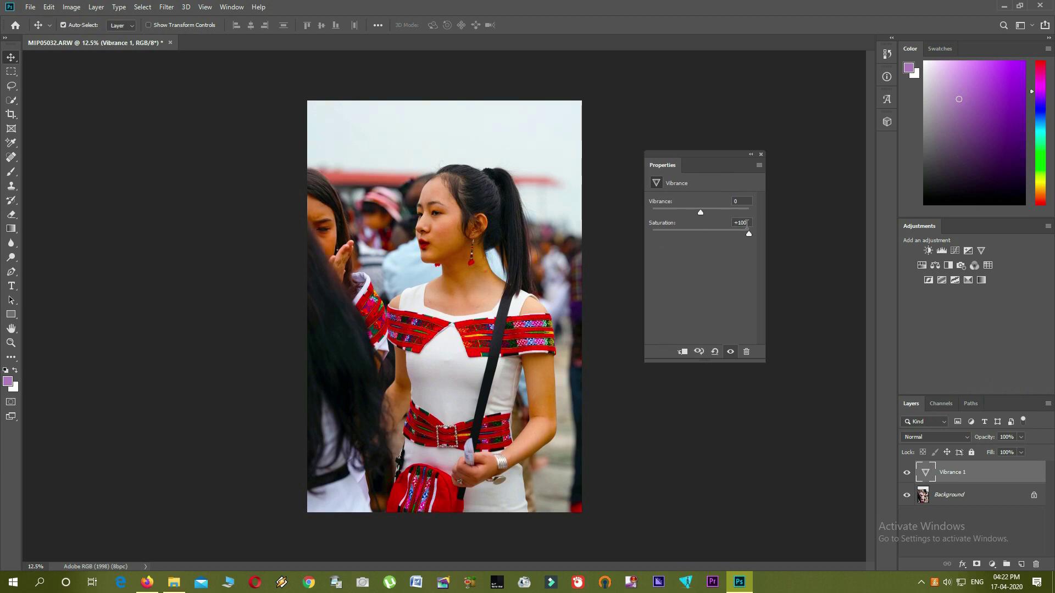
pyautogui.click(8, 71)
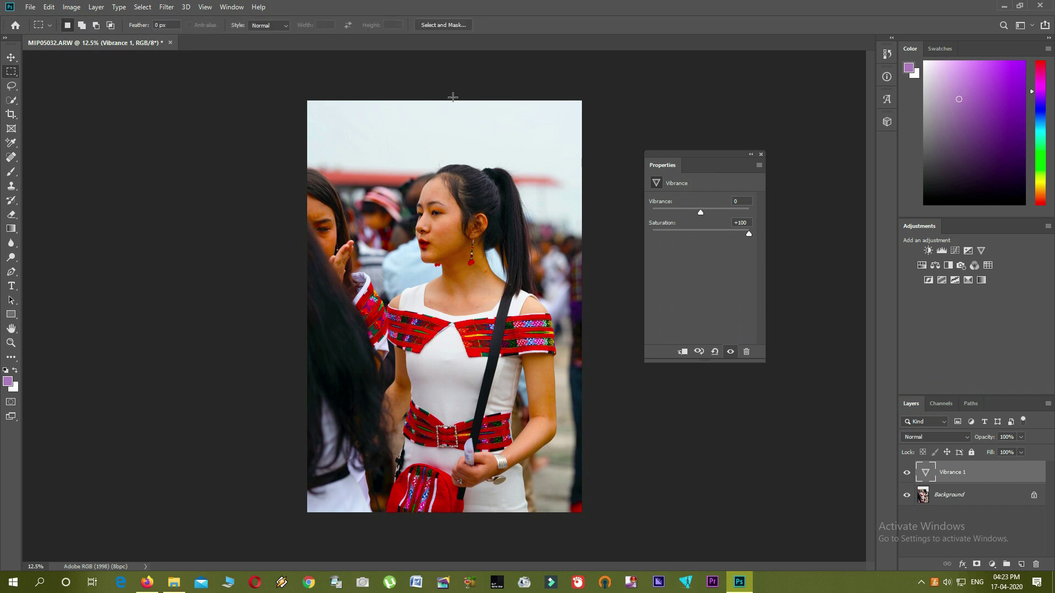
pyautogui.moveTo(445, 95); pyautogui.dragTo(591, 543)
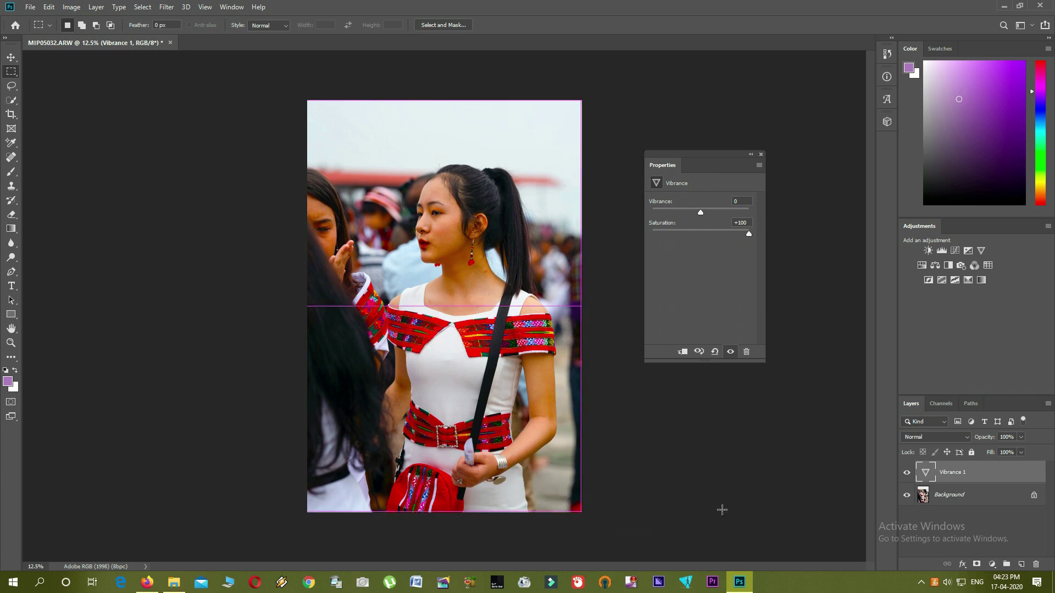
pyautogui.click(978, 564)
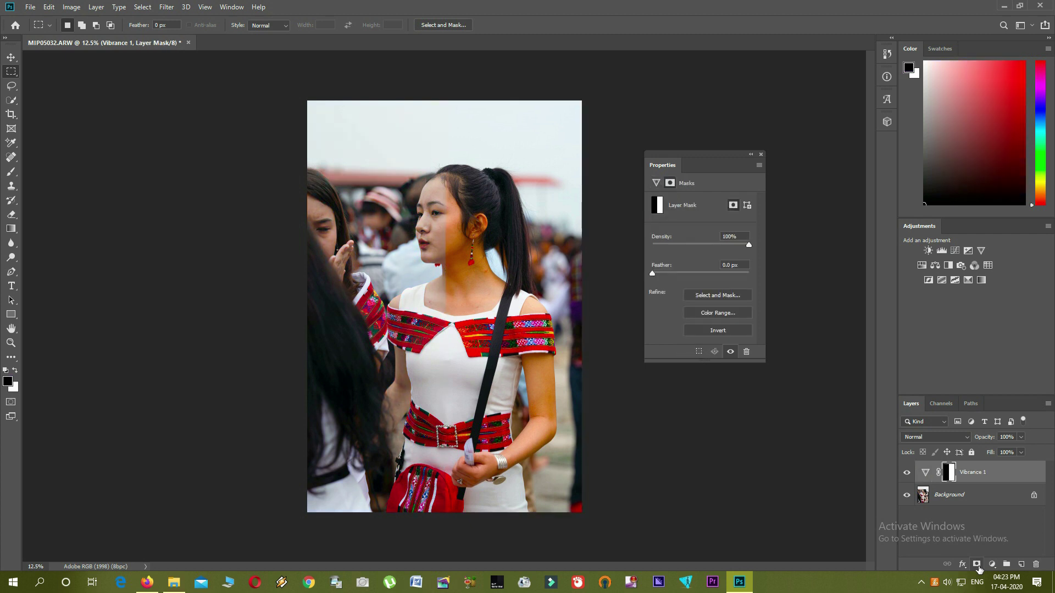
pyautogui.scroll(5, 449, 259)
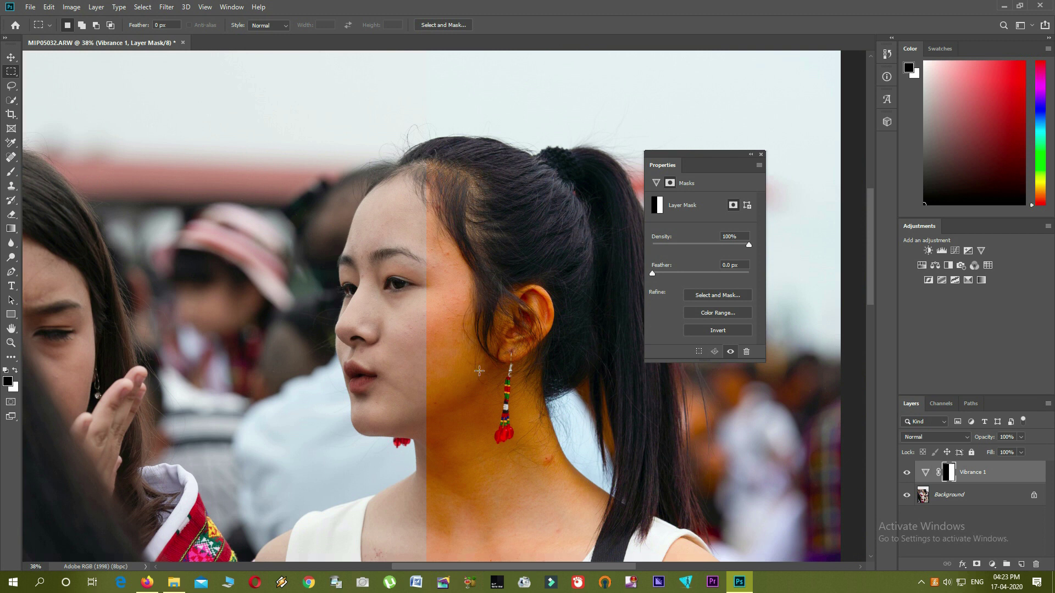
pyautogui.scroll(-5, 477, 343)
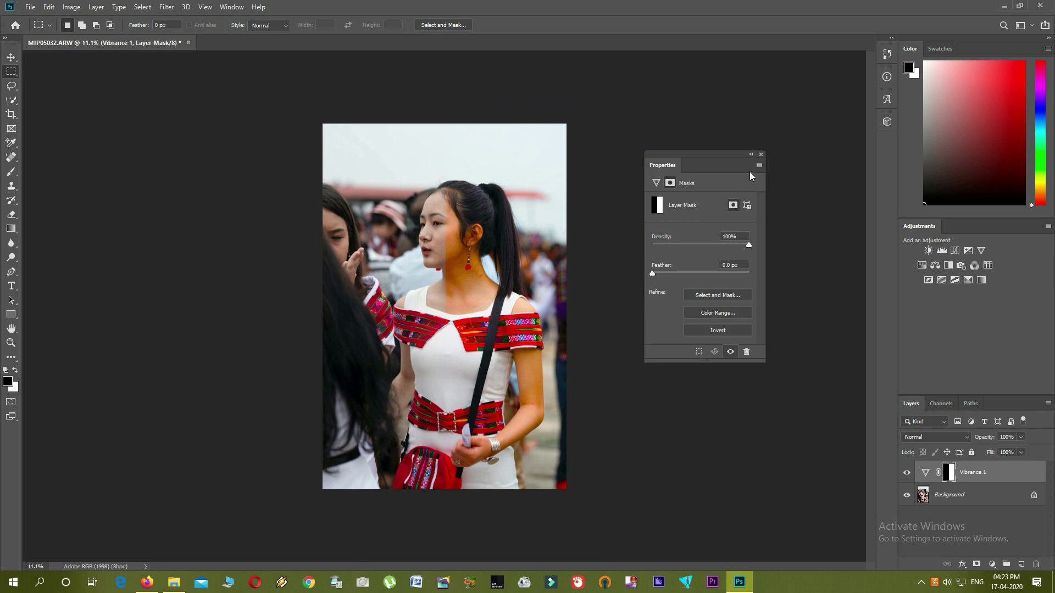
pyautogui.click(760, 156)
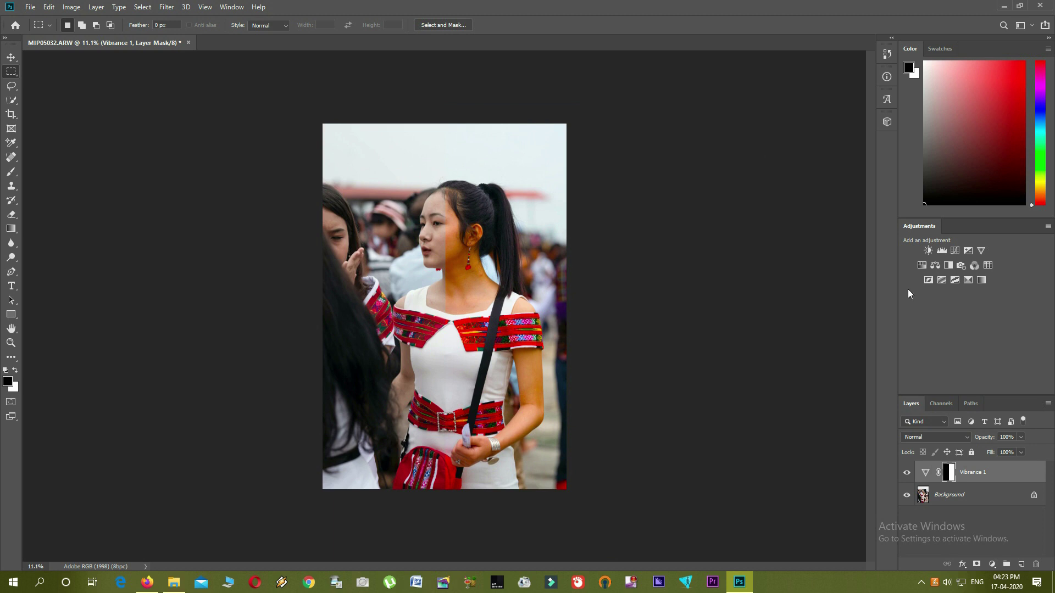
# Step: Add a second Vibrance adjustment layer above Vibrance 1 and delete its layer mask
pyautogui.click(981, 250)
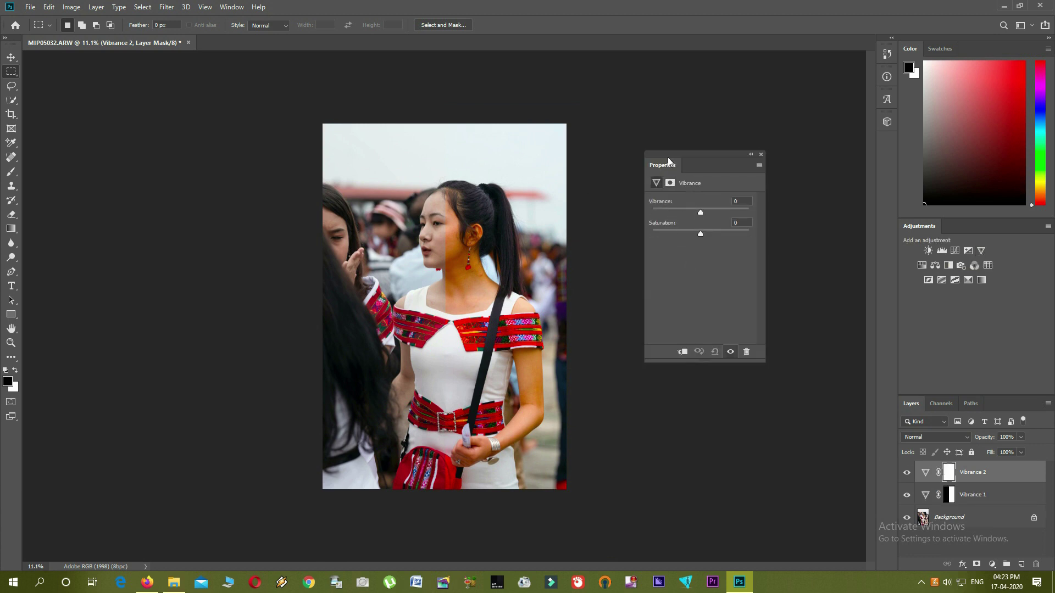
pyautogui.click(949, 473)
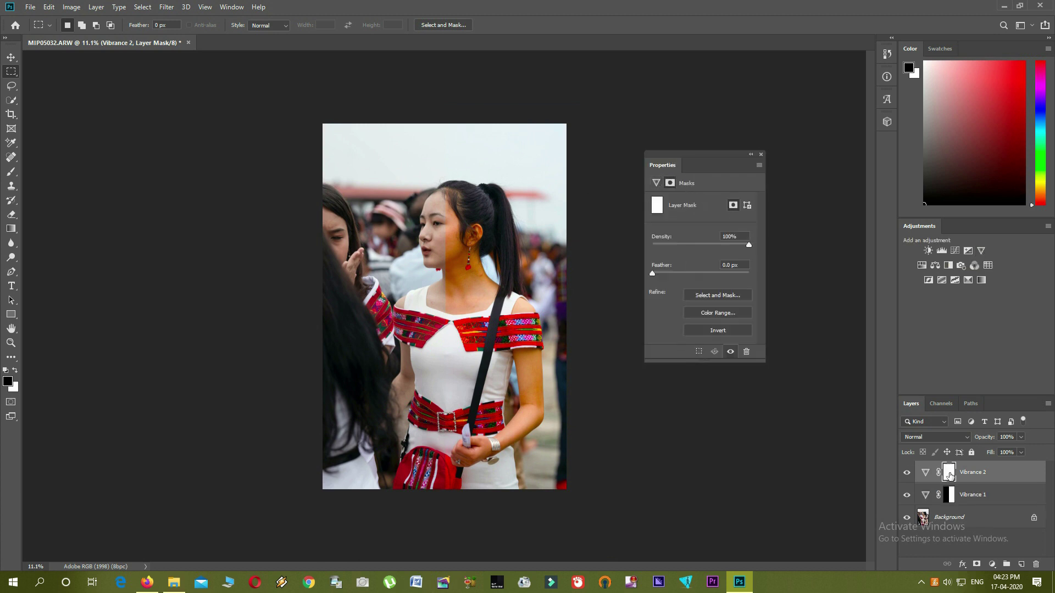
pyautogui.rightClick(949, 474)
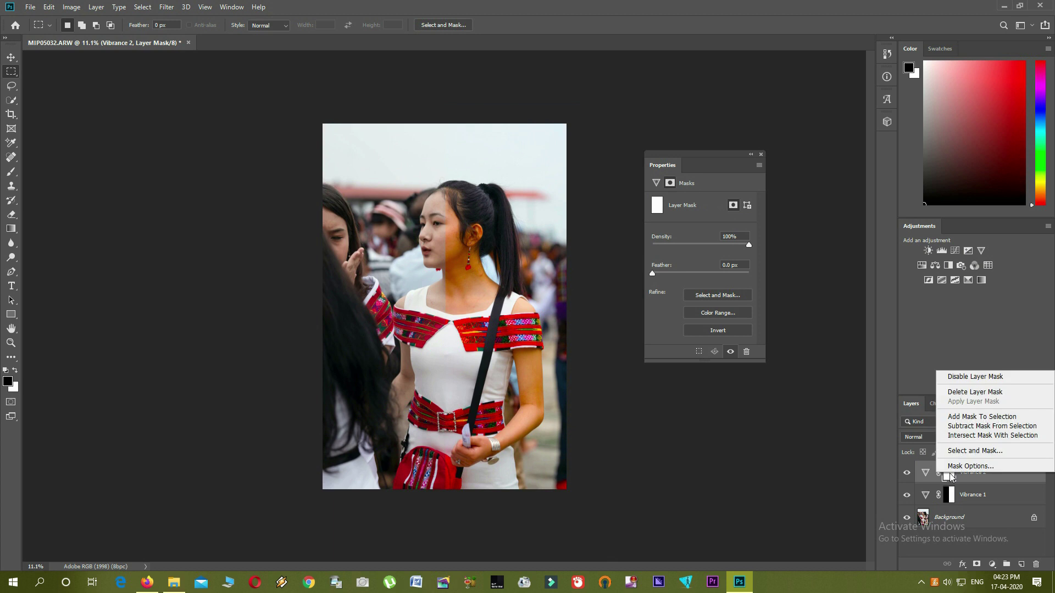
pyautogui.click(967, 392)
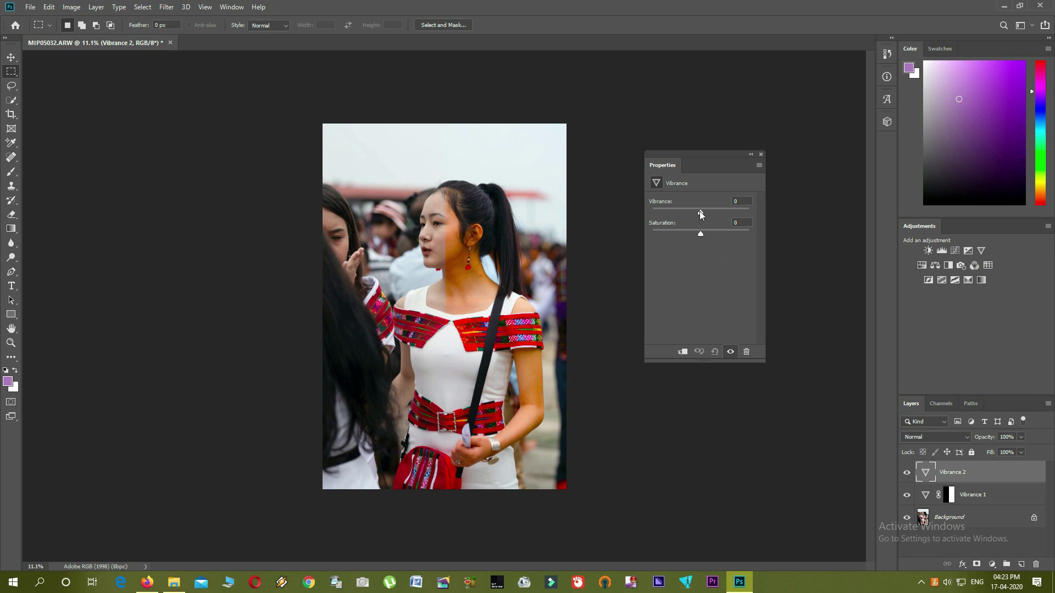
# Step: Set the Vibrance 2 layer's vibrance to +100 and mask the adjustment to the left half of the photo
pyautogui.moveTo(701, 212); pyautogui.dragTo(791, 227)
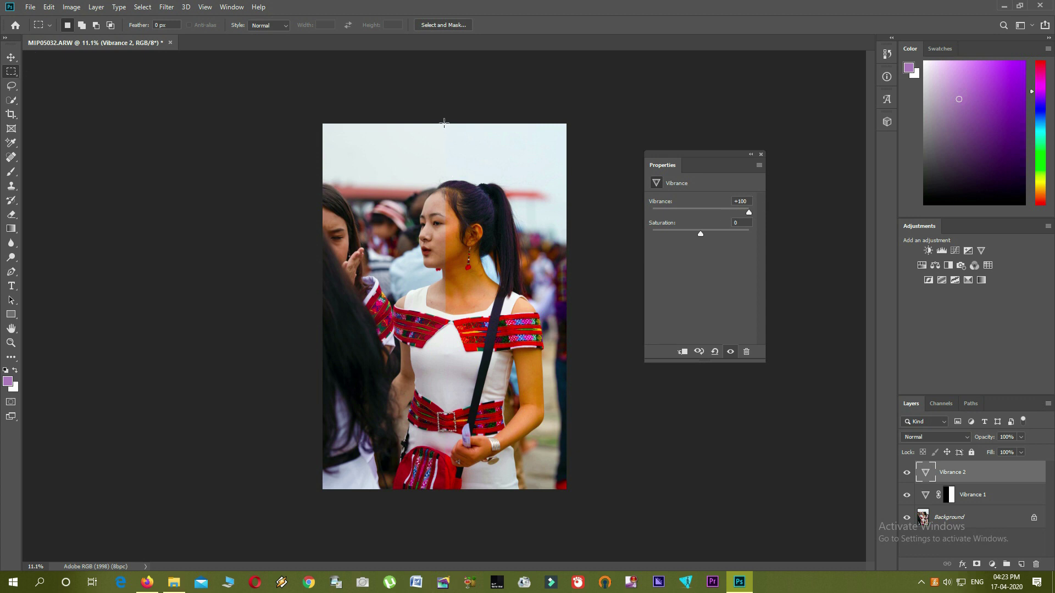
pyautogui.moveTo(444, 123); pyautogui.dragTo(261, 549)
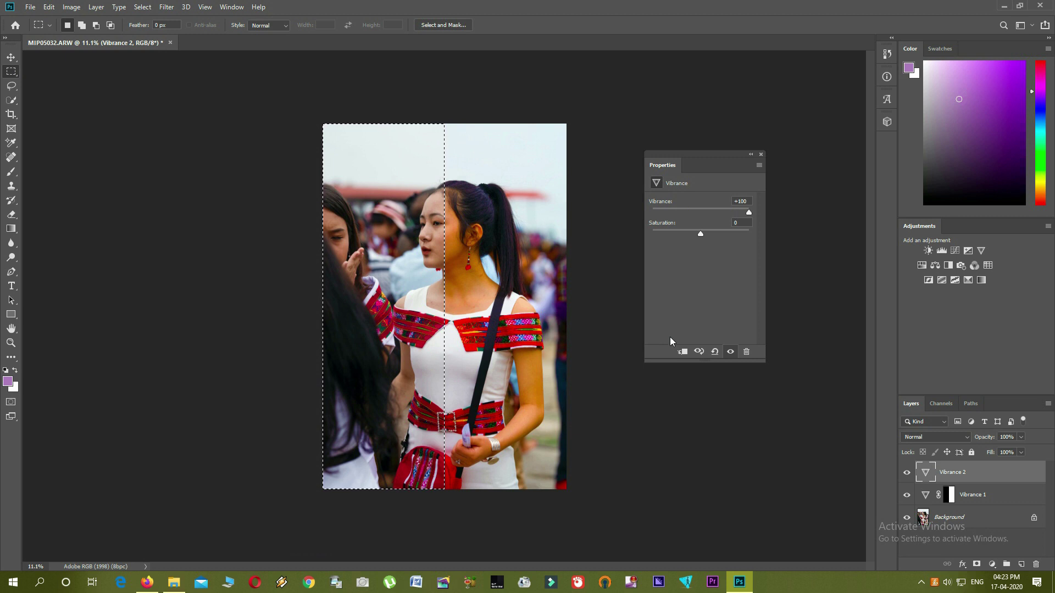
pyautogui.click(976, 565)
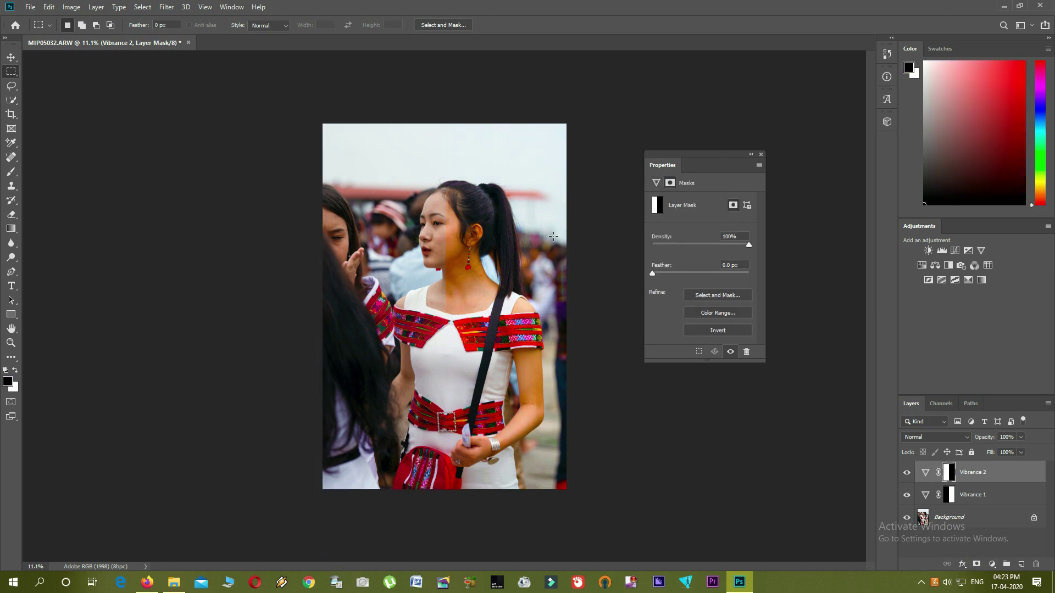
pyautogui.click(761, 154)
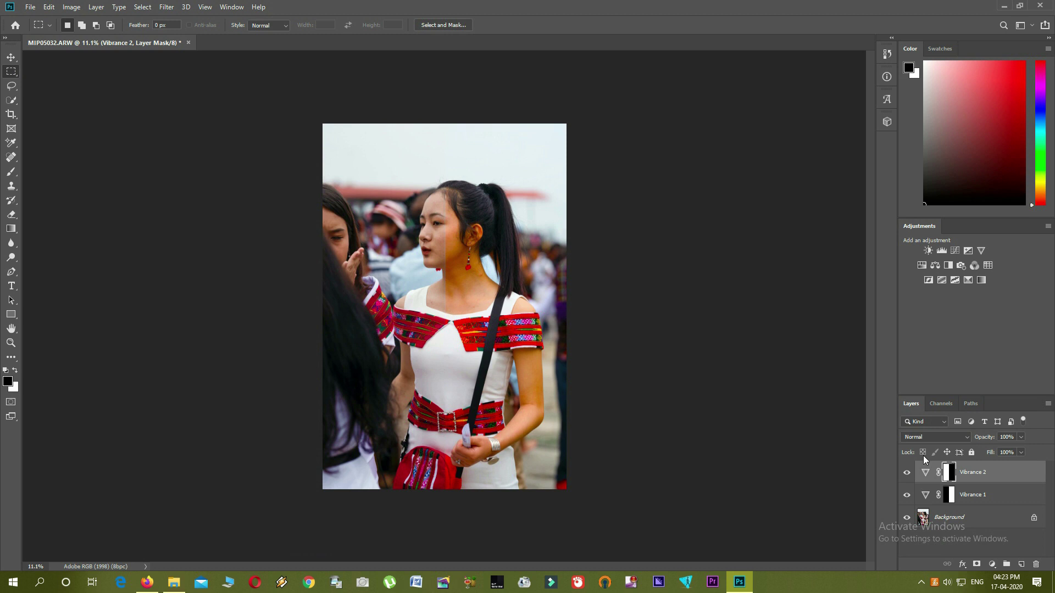
# Step: Hide and show the Vibrance 2 layer to check its effect on the left half of the photo
pyautogui.click(907, 473)
pyautogui.click(907, 473)
pyautogui.click(926, 473)
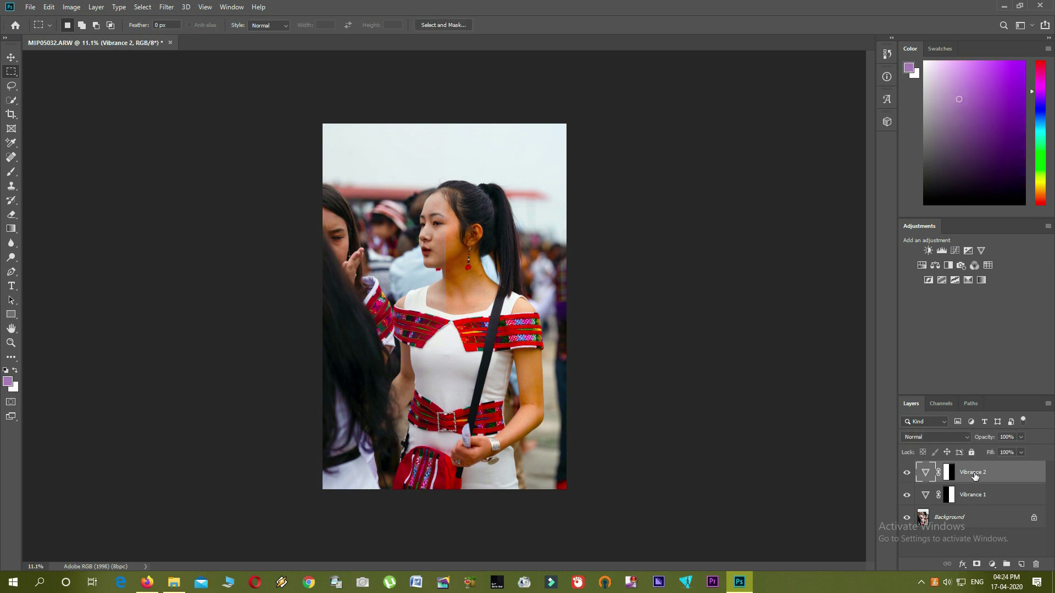
# Step: Rename the Vibrance 1 layer as saturation
pyautogui.doubleClick(970, 495)
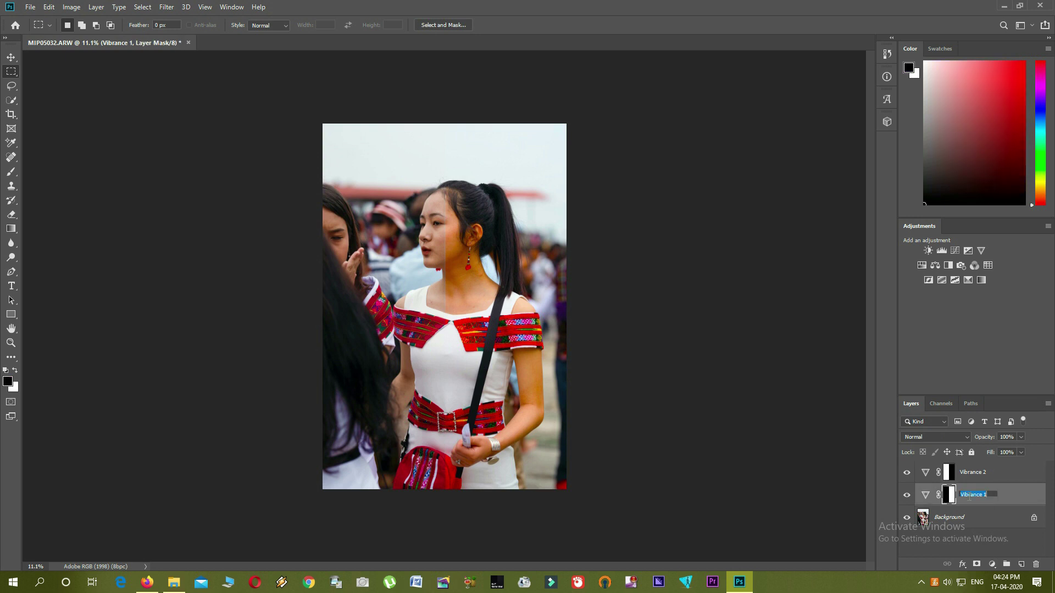
pyautogui.write('saturation')
pyautogui.press('Return')
# Step: Hide and show the saturation and Vibrance 2 layers in turn, and compare both adjustments up close on the woman's face
pyautogui.click(907, 495)
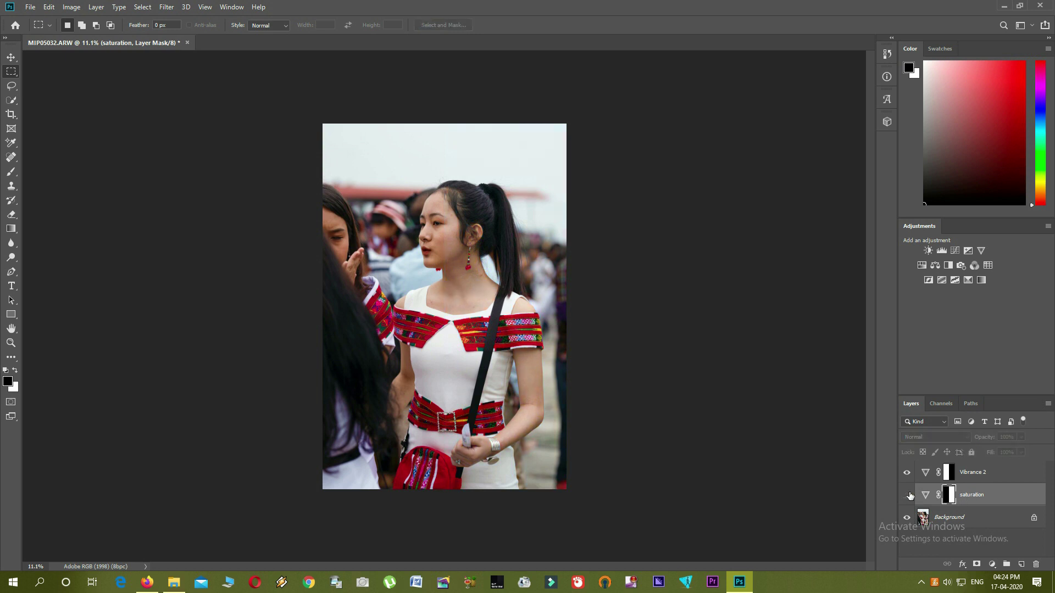
pyautogui.click(907, 495)
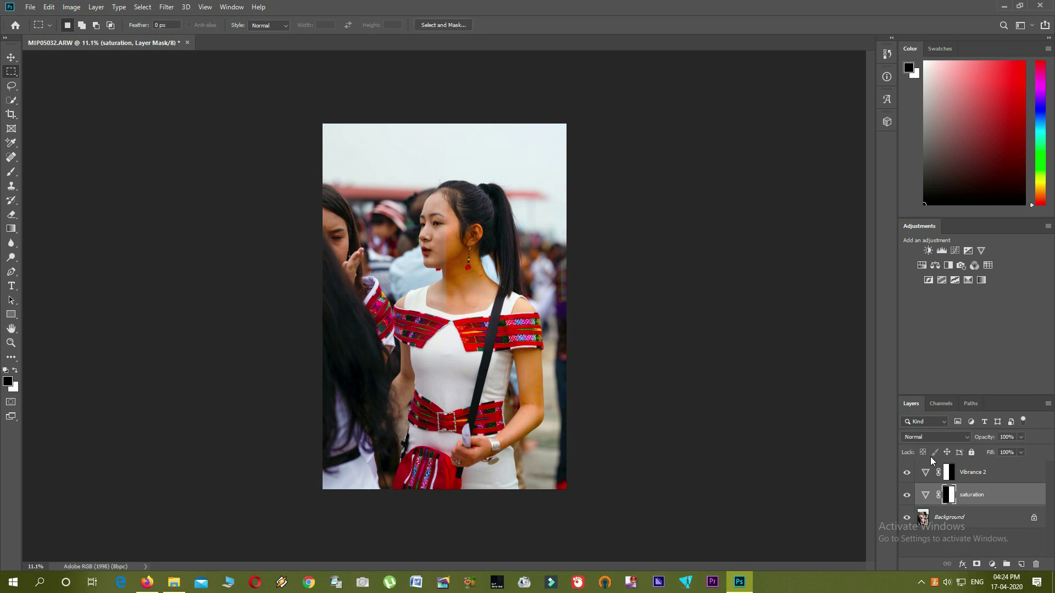
pyautogui.click(904, 473)
pyautogui.click(905, 472)
pyautogui.scroll(5, 432, 212)
pyautogui.scroll(3, 432, 212)
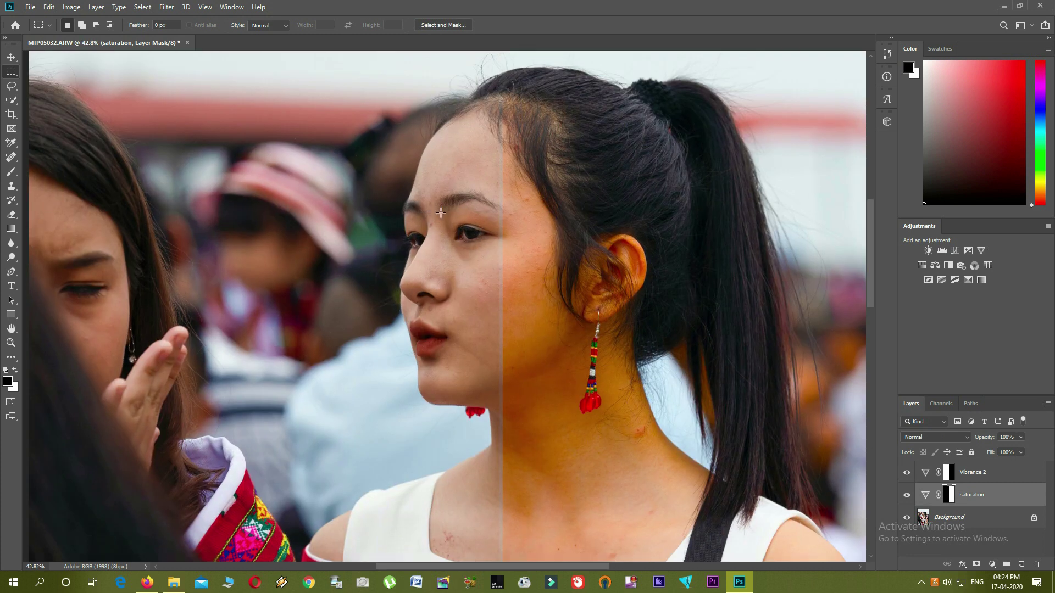
pyautogui.scroll(-1, 440, 213)
# Step: Unlink both layer masks and move the saturation mask to the right, leaving an unadjusted strip down the middle of the photo
pyautogui.click(955, 474)
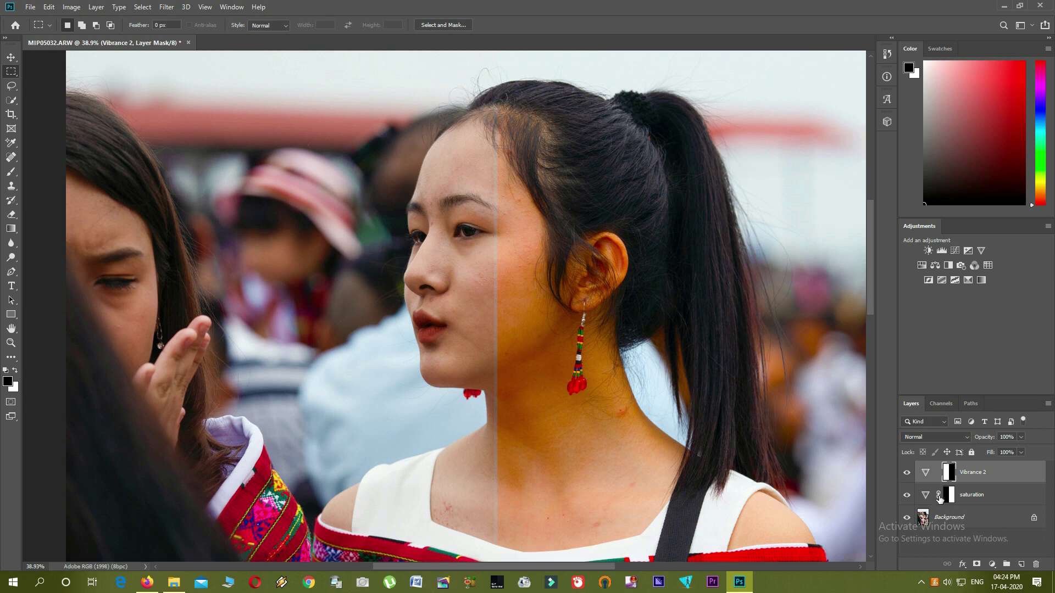
pyautogui.click(950, 494)
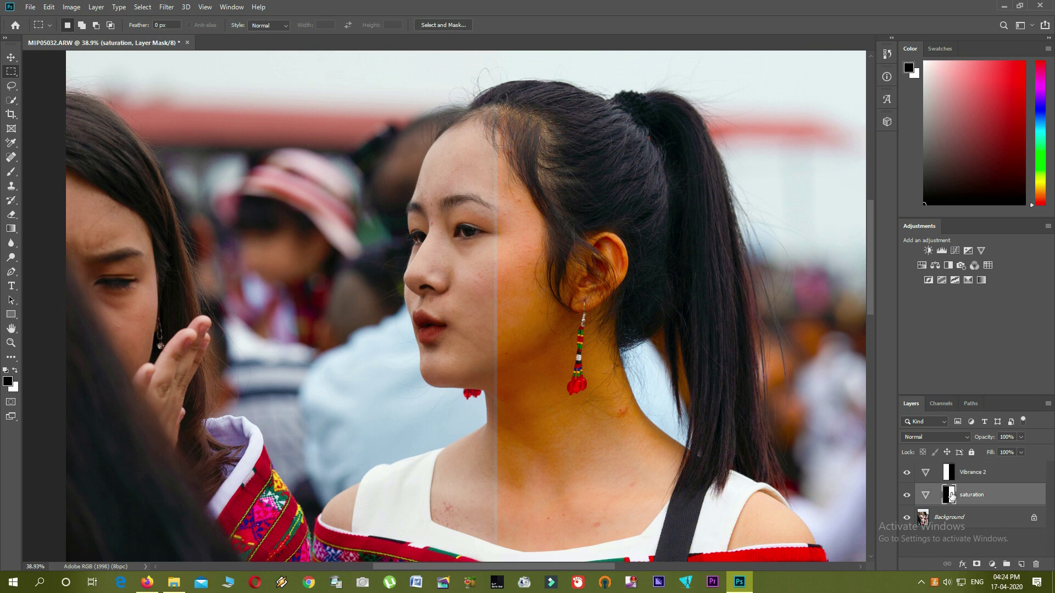
pyautogui.click(11, 55)
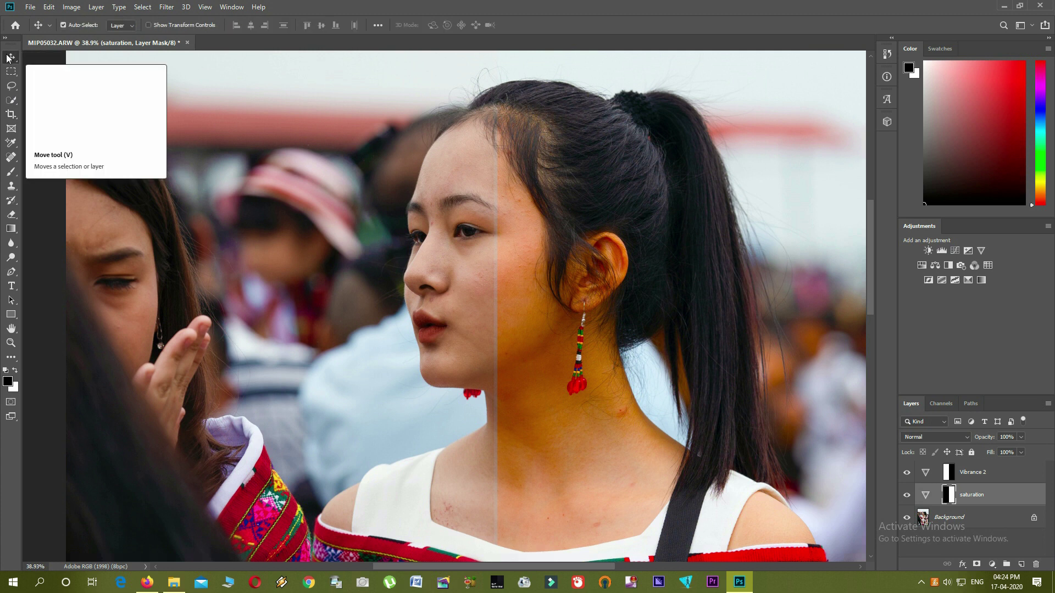
pyautogui.moveTo(581, 245); pyautogui.dragTo(592, 265)
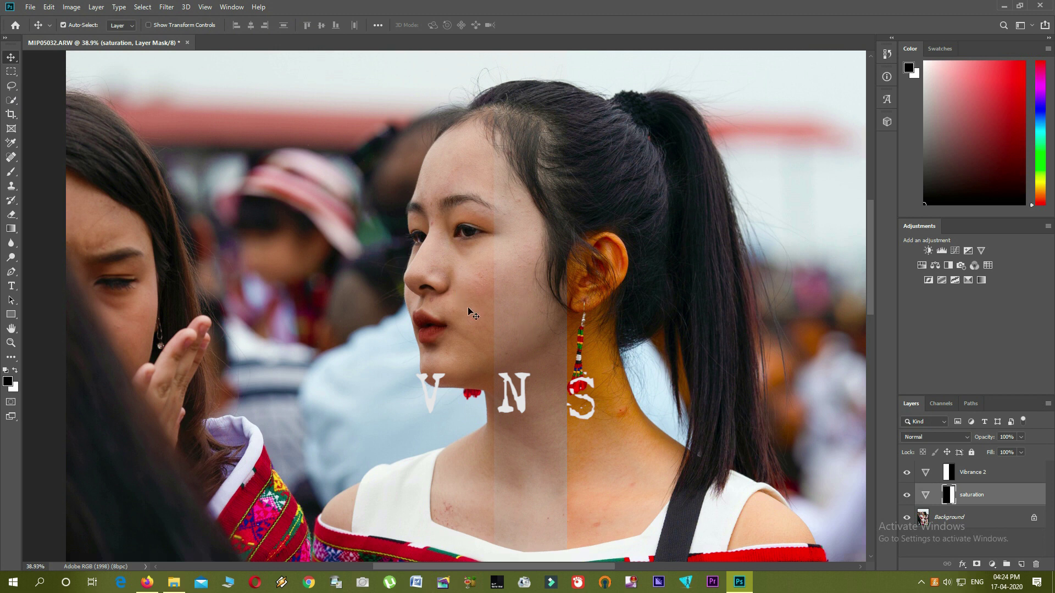
# Step: Examine the vibrance, unadjusted and saturation strips on the neck, embroidered dress, belt, bag and hand
pyautogui.scroll(-3, 471, 329)
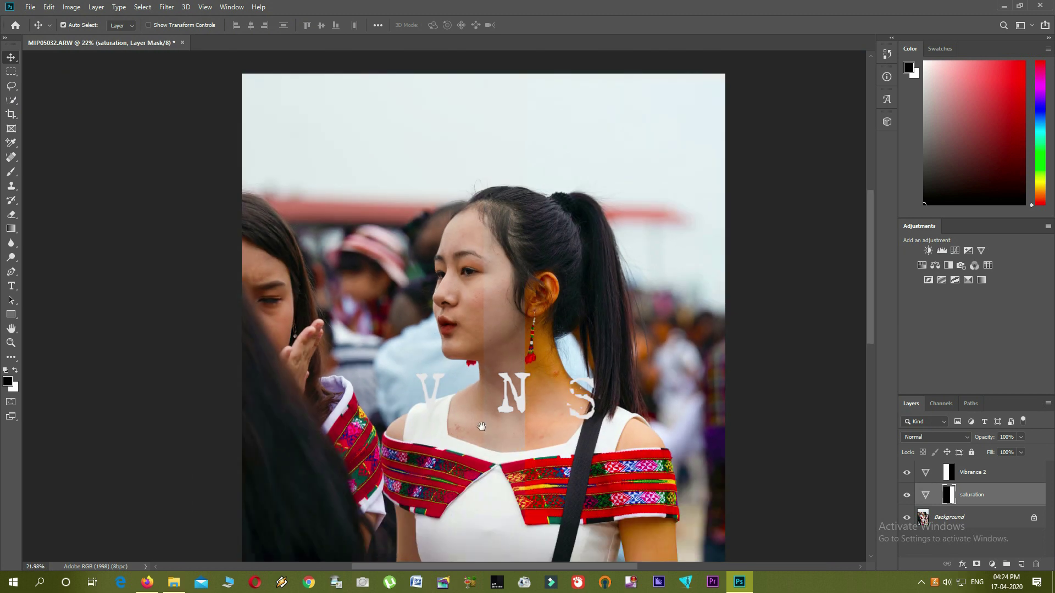
pyautogui.scroll(-5, 485, 420)
pyautogui.scroll(3, 501, 379)
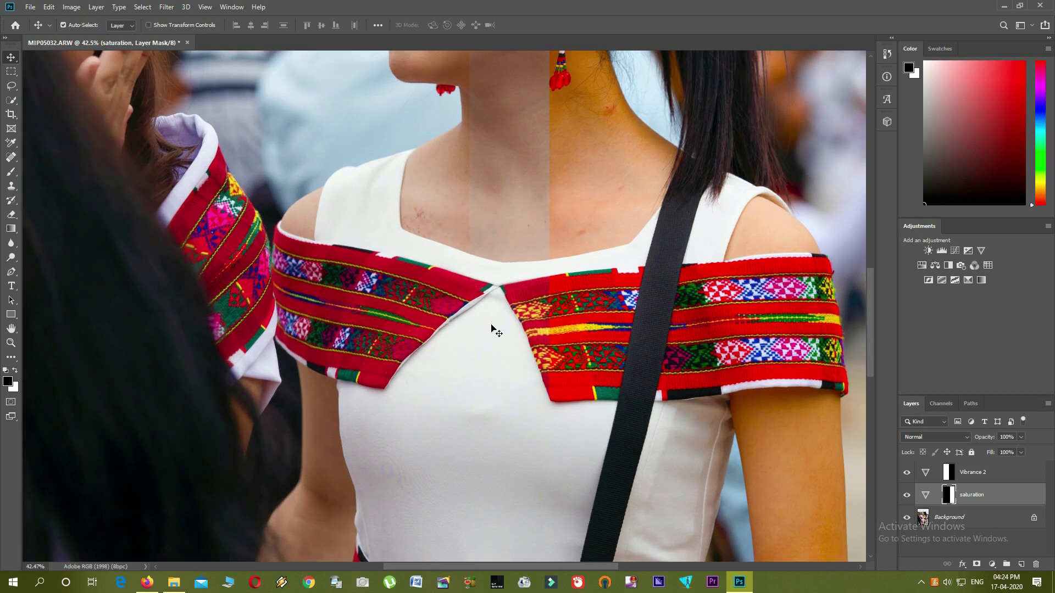
pyautogui.scroll(2, 495, 308)
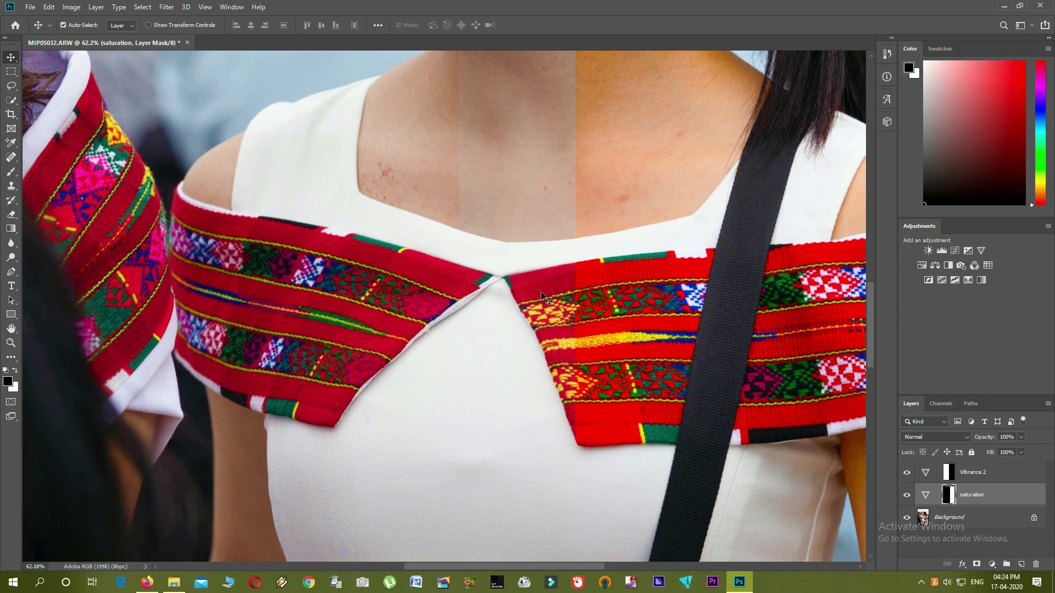
pyautogui.moveTo(387, 312); pyautogui.dragTo(502, 181)
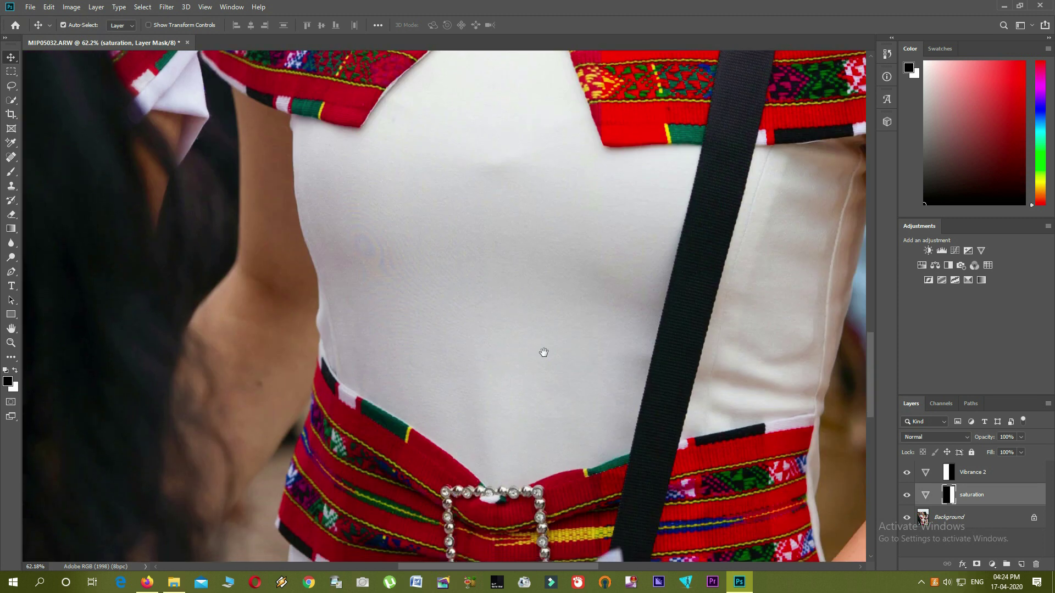
pyautogui.moveTo(544, 351); pyautogui.dragTo(500, 89)
pyautogui.moveTo(475, 351); pyautogui.dragTo(456, 199)
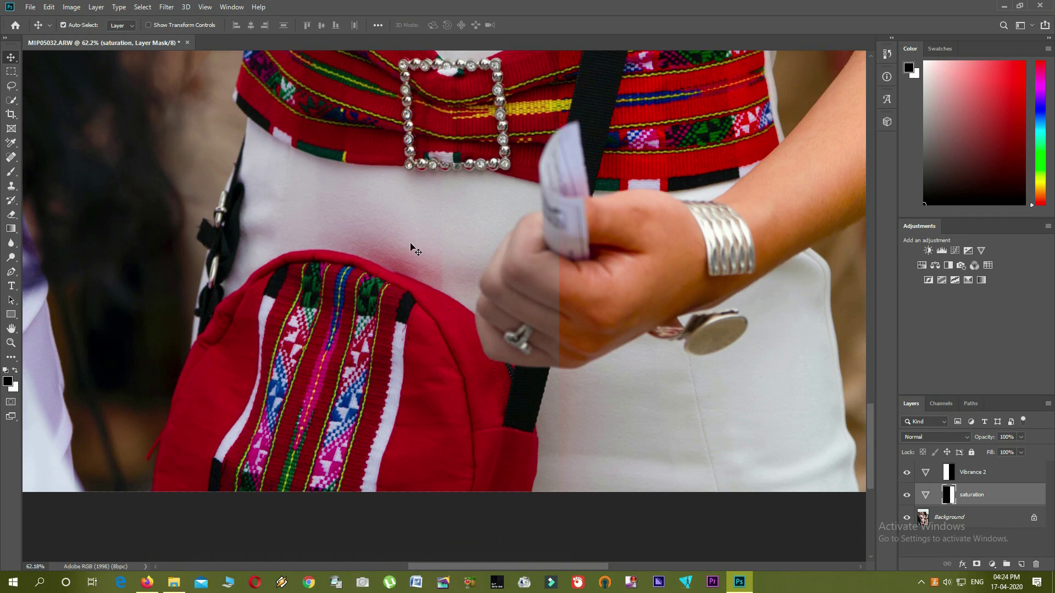
# Step: Move the Vibrance 2 mask and the saturation mask to the left so that their edges nearly meet across the woman's face
pyautogui.click(947, 471)
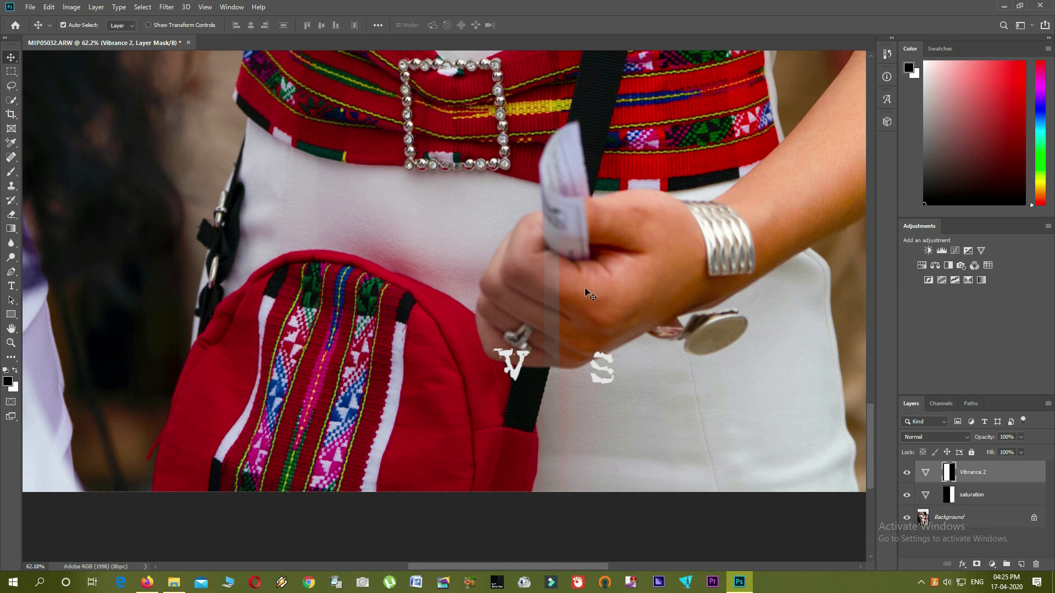
pyautogui.scroll(-5, 547, 319)
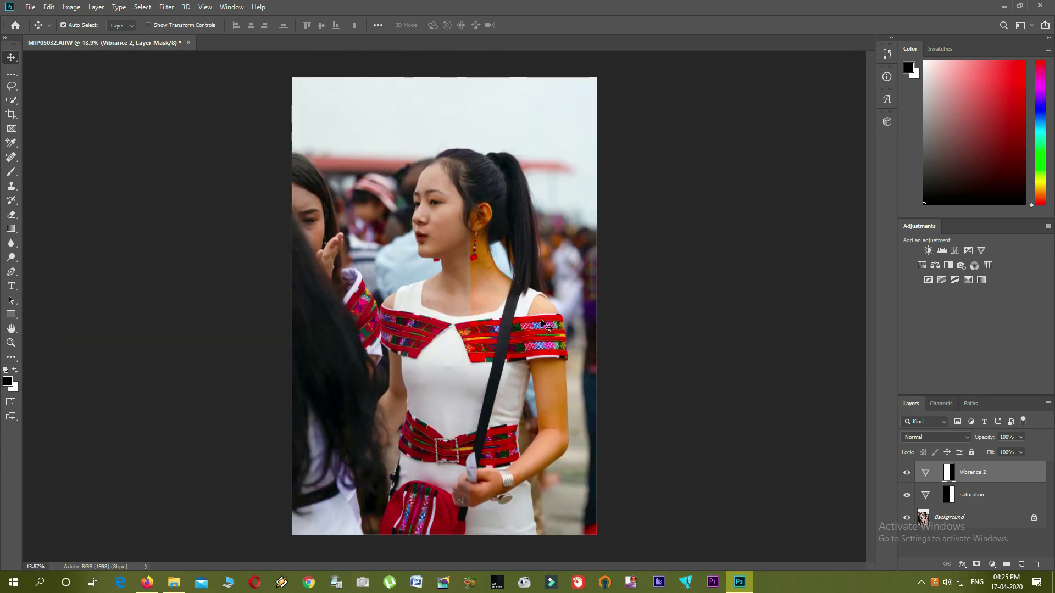
pyautogui.scroll(5, 425, 241)
pyautogui.scroll(2, 425, 242)
pyautogui.moveTo(461, 207); pyautogui.dragTo(377, 205)
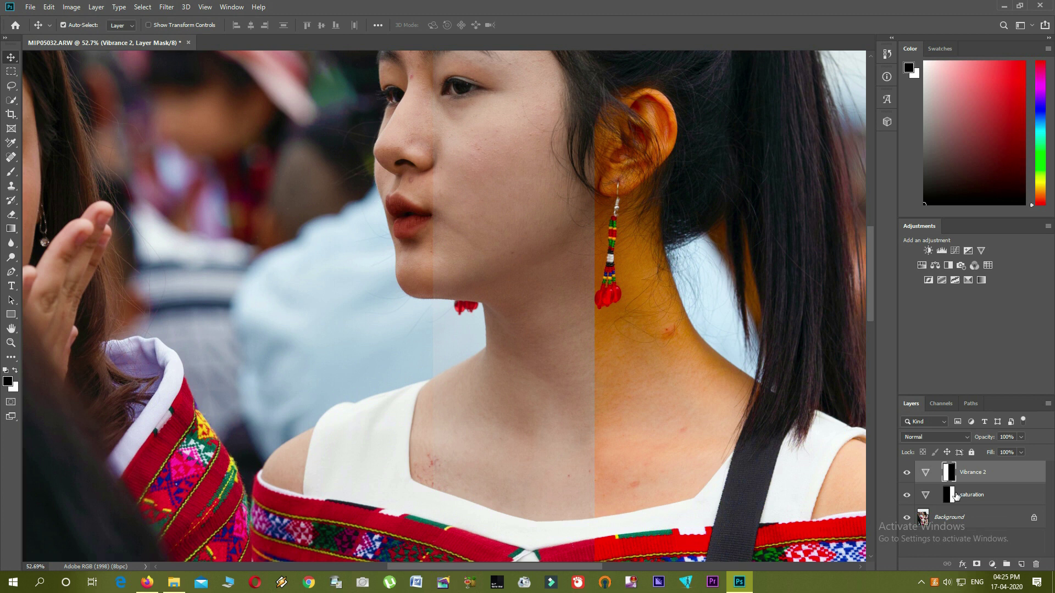
pyautogui.click(955, 495)
pyautogui.moveTo(630, 249); pyautogui.dragTo(521, 247)
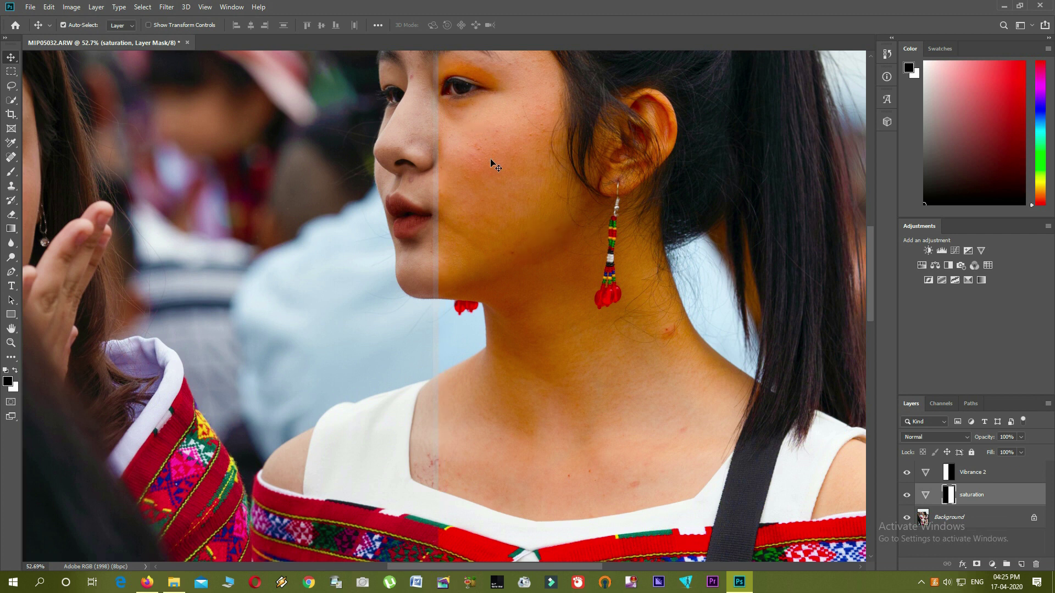
# Step: Examine how vibrance and saturation differ on the face, neck, embroidered dress and belt on either side of the mask edge
pyautogui.moveTo(409, 193); pyautogui.dragTo(424, 265)
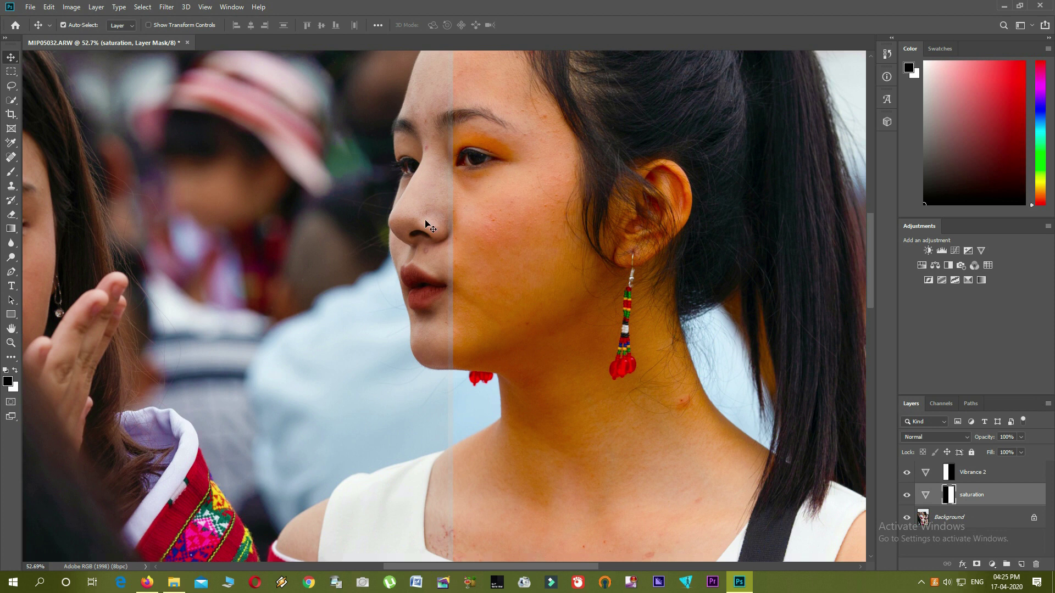
pyautogui.scroll(-2, 430, 226)
pyautogui.scroll(1, 427, 230)
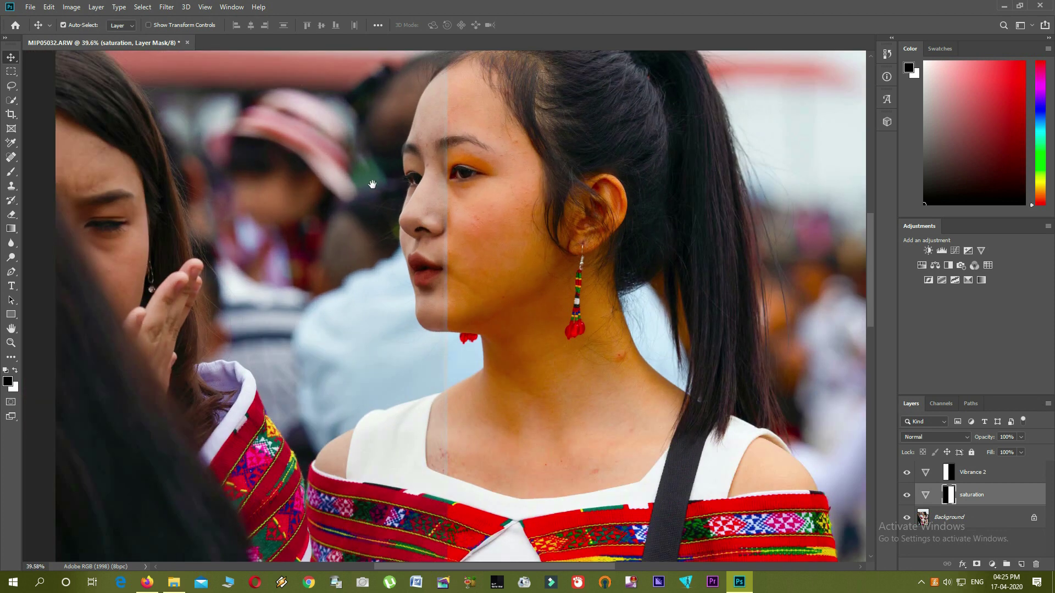
pyautogui.moveTo(369, 178); pyautogui.dragTo(418, 300)
pyautogui.moveTo(439, 478); pyautogui.dragTo(444, 166)
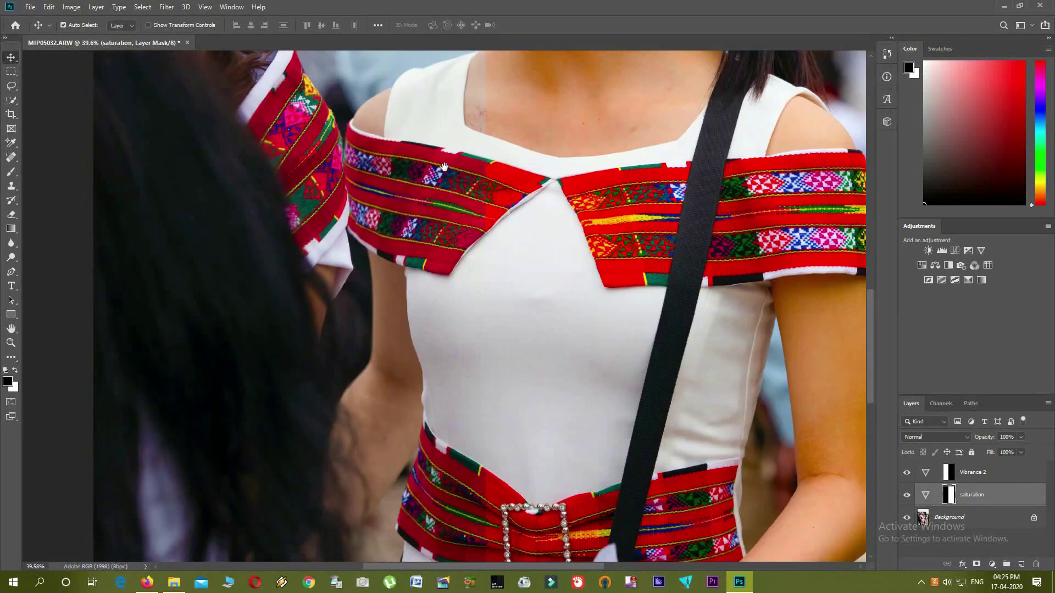
pyautogui.moveTo(459, 311); pyautogui.dragTo(586, 217)
pyautogui.moveTo(599, 483); pyautogui.dragTo(459, 252)
pyautogui.moveTo(512, 283); pyautogui.dragTo(482, 338)
pyautogui.moveTo(486, 253); pyautogui.dragTo(498, 412)
pyautogui.moveTo(475, 311); pyautogui.dragTo(473, 422)
pyautogui.moveTo(492, 210); pyautogui.dragTo(492, 380)
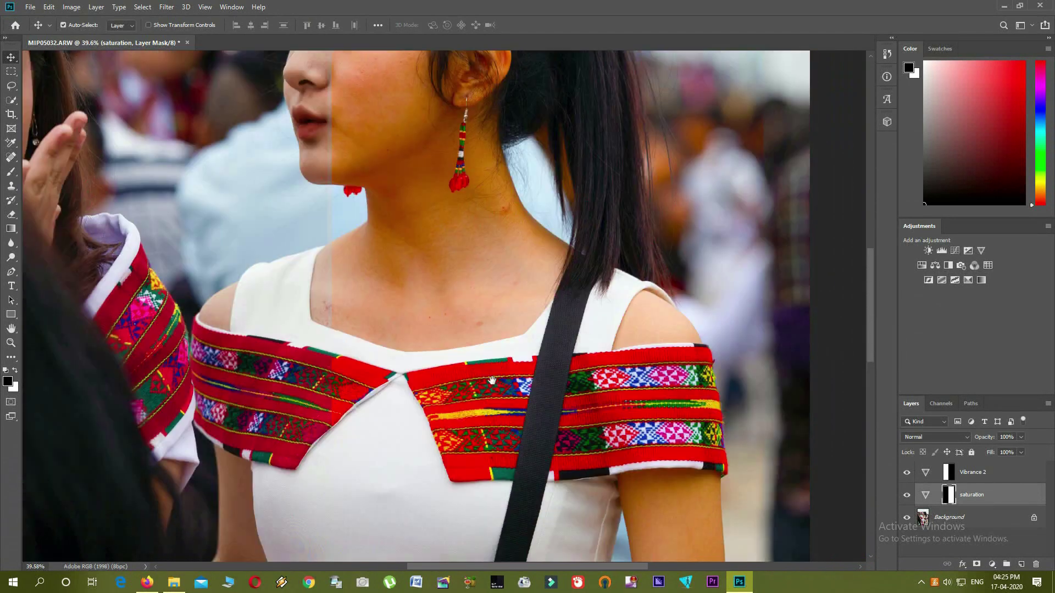
pyautogui.moveTo(452, 140); pyautogui.dragTo(452, 272)
pyautogui.scroll(-4, 453, 275)
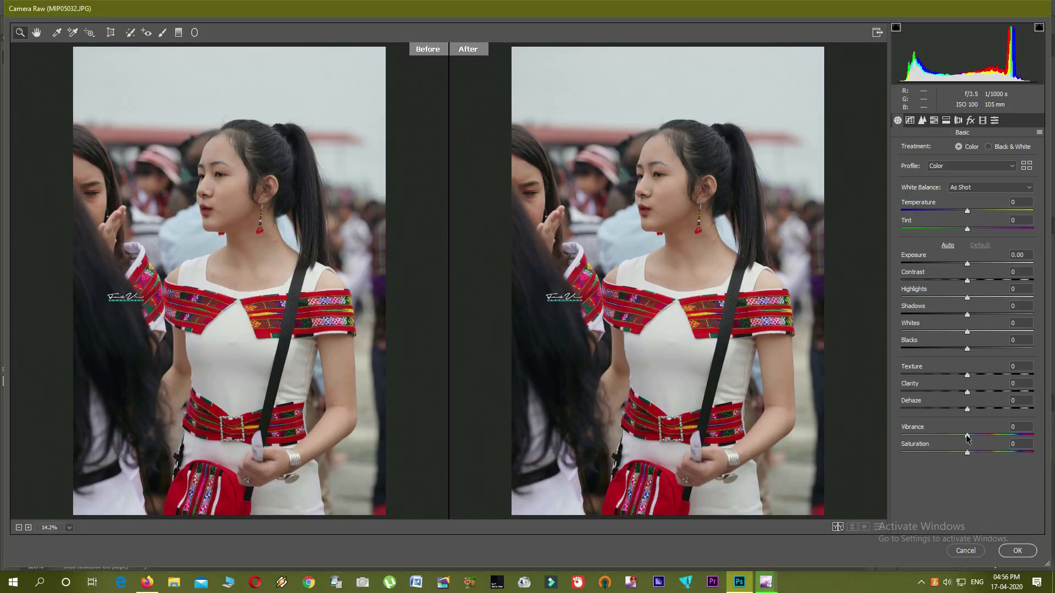
# Step: Try Vibrance at +100 in Camera Raw's before and after comparison of MIP05032.JPG, and reset Vibrance to 0
pyautogui.moveTo(966, 435); pyautogui.dragTo(1053, 431)
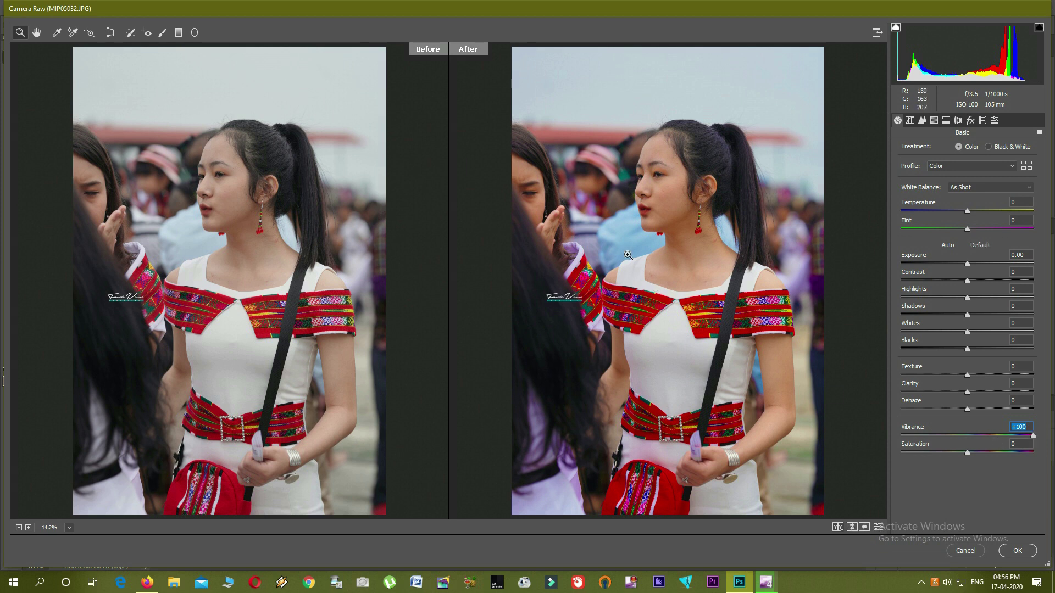
pyautogui.scroll(5, 626, 242)
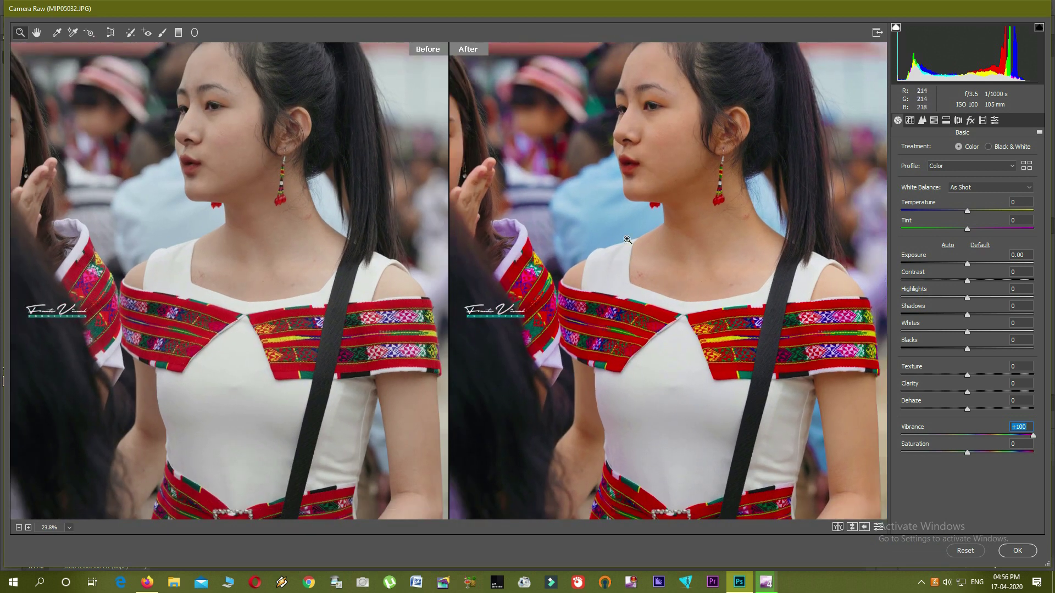
pyautogui.moveTo(603, 188); pyautogui.dragTo(604, 300)
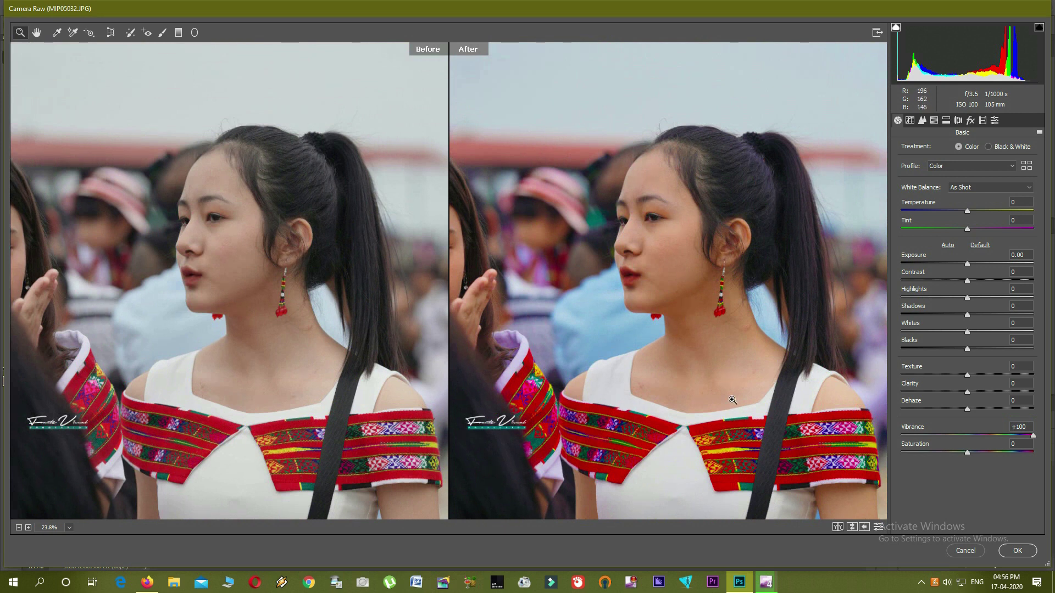
pyautogui.doubleClick(994, 435)
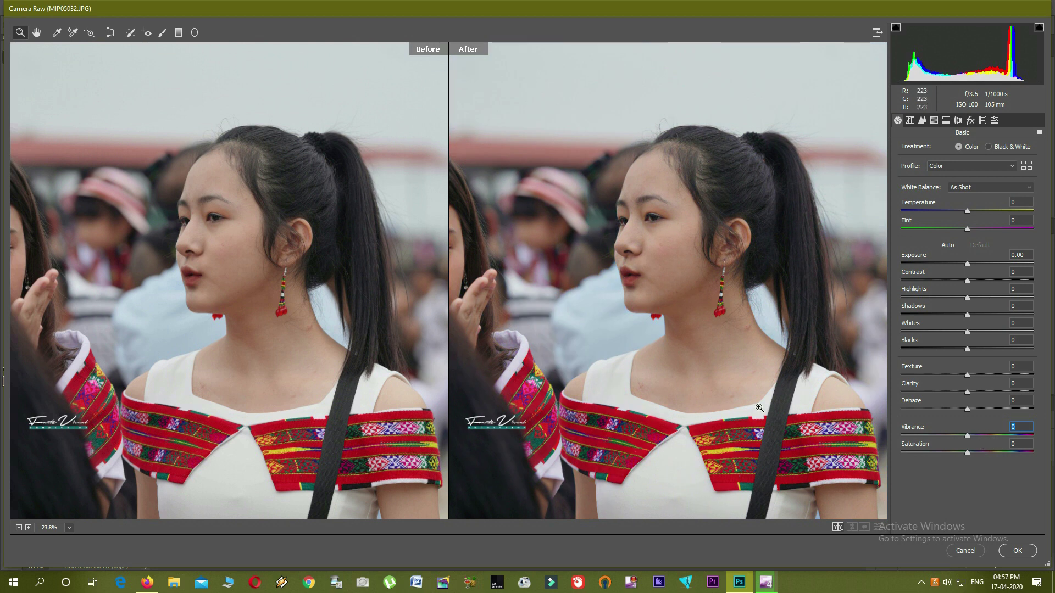
# Step: Try Saturation at +100 on the portrait in the before and after comparison, and reset Saturation to 0
pyautogui.moveTo(967, 454); pyautogui.dragTo(1053, 472)
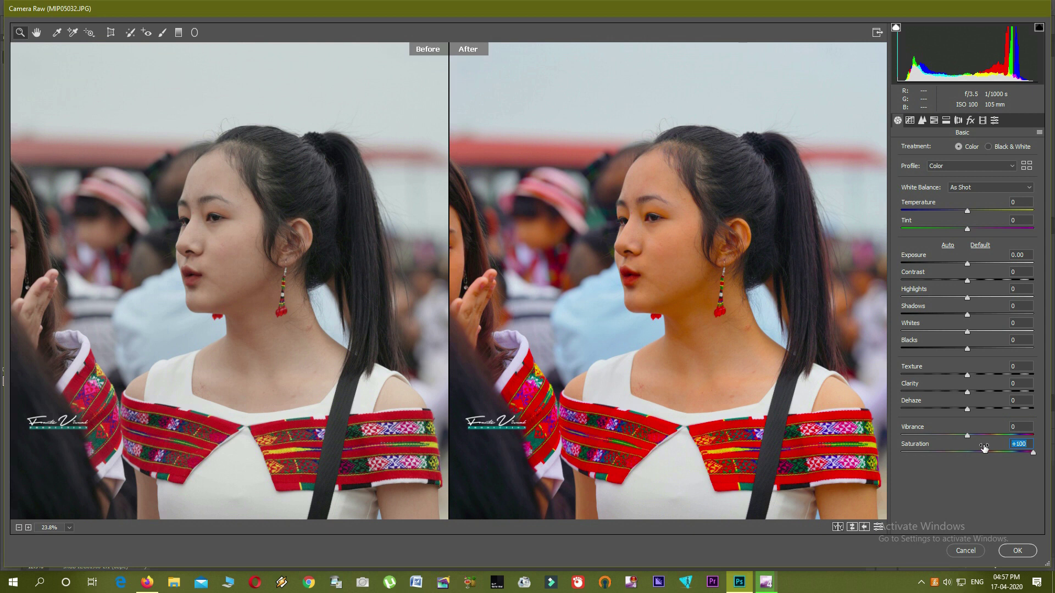
pyautogui.write('0')
# Step: Alternate between Vibrance at -100 and Saturation at -100 to compare how each removes colour, resetting each to 0
pyautogui.moveTo(967, 435); pyautogui.dragTo(882, 442)
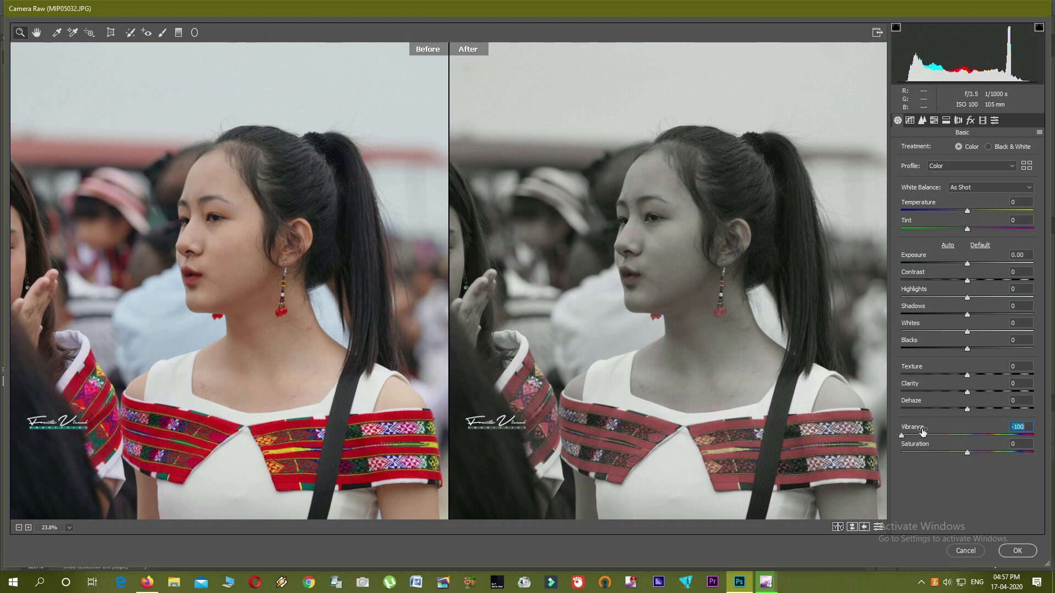
pyautogui.doubleClick(970, 439)
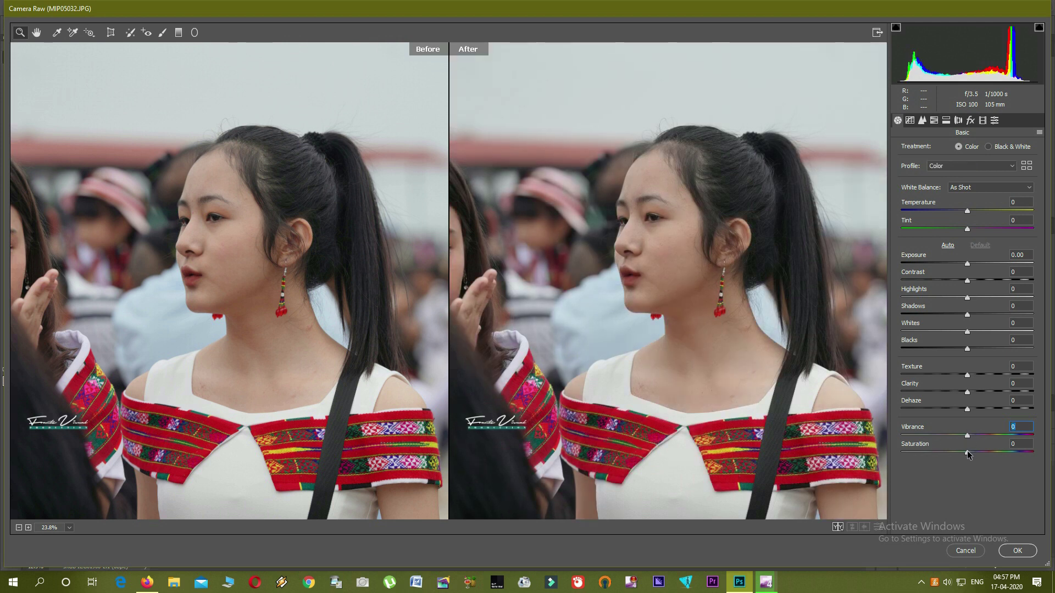
pyautogui.moveTo(967, 453); pyautogui.dragTo(899, 452)
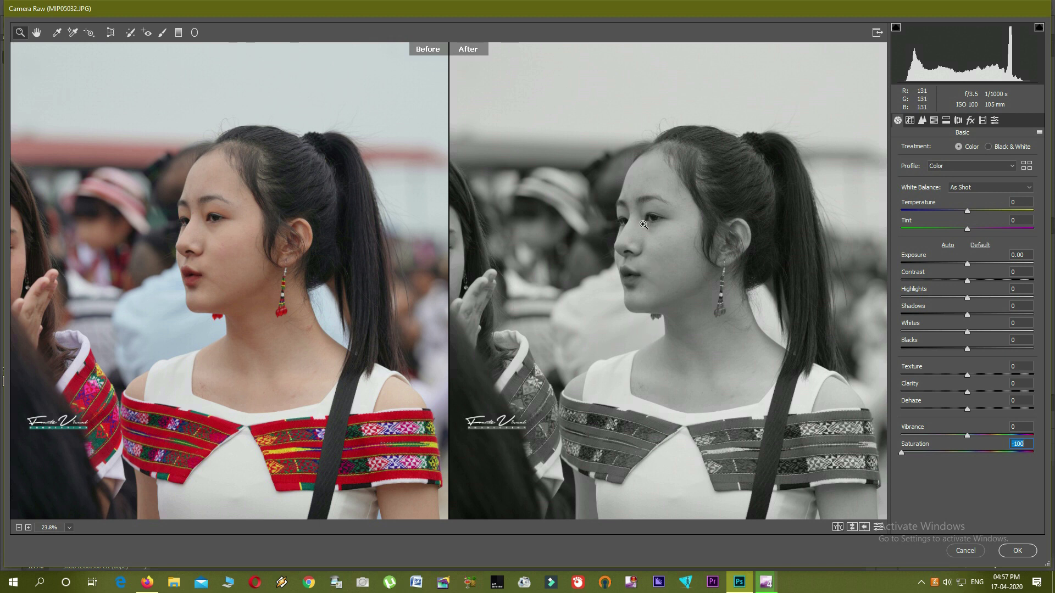
pyautogui.doubleClick(967, 443)
pyautogui.moveTo(967, 435); pyautogui.dragTo(857, 436)
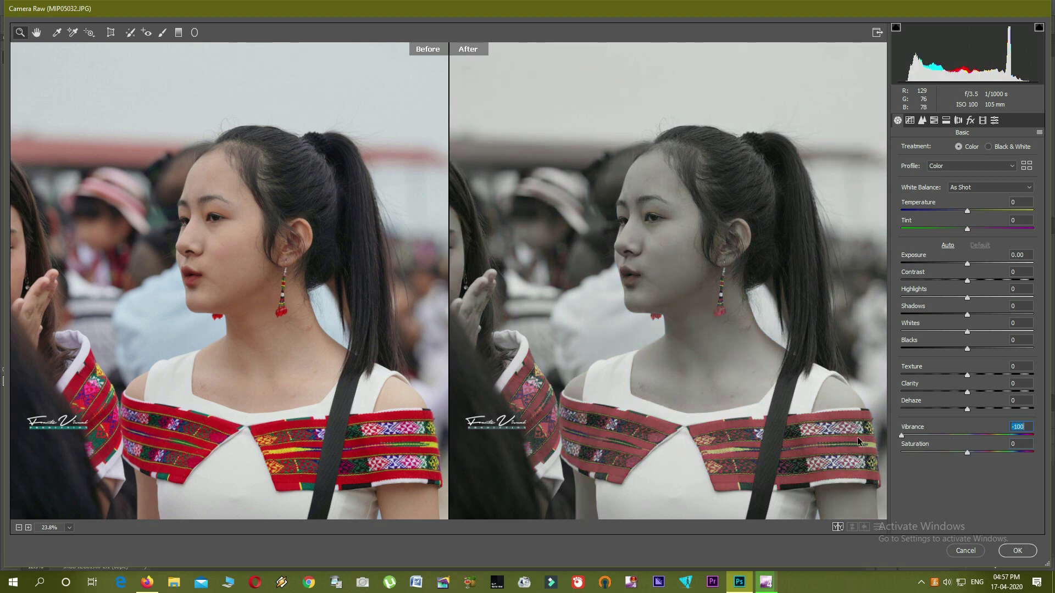
pyautogui.write('0')
pyautogui.moveTo(968, 453); pyautogui.dragTo(879, 452)
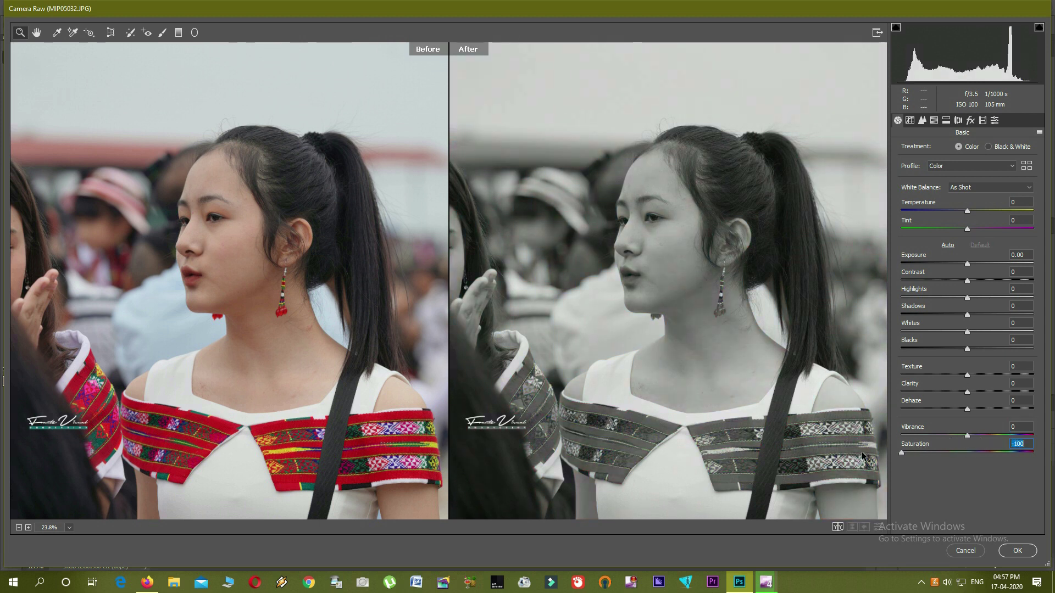
pyautogui.write('0')
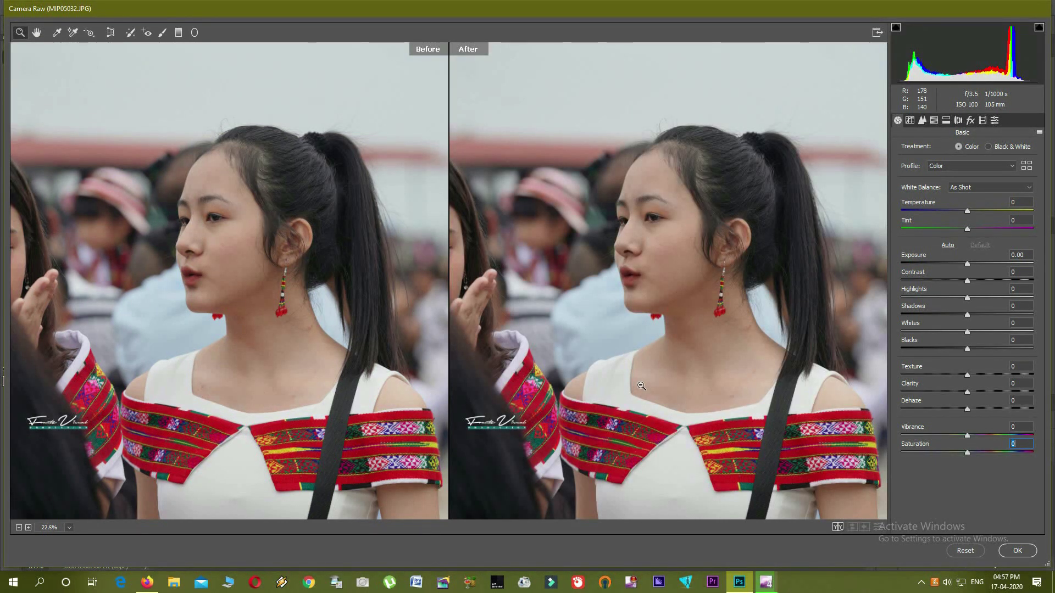
# Step: Set Vibrance to +76 and Saturation to -22 for the portrait
pyautogui.keyDown('alt'); pyautogui.click(641, 386); pyautogui.keyUp('alt')
pyautogui.scroll(4, 641, 386)
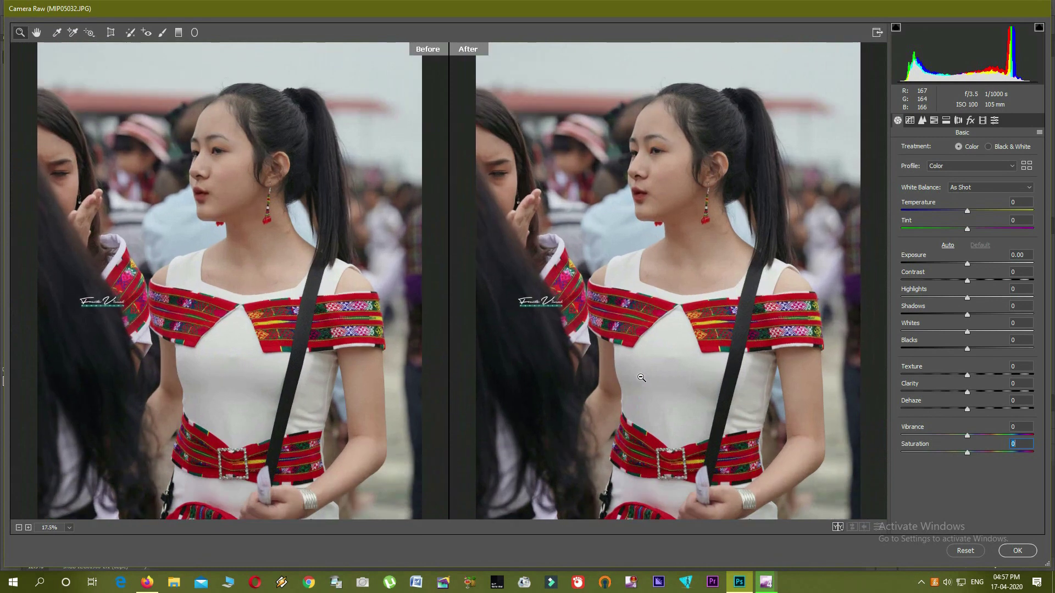
pyautogui.moveTo(628, 409); pyautogui.dragTo(628, 435)
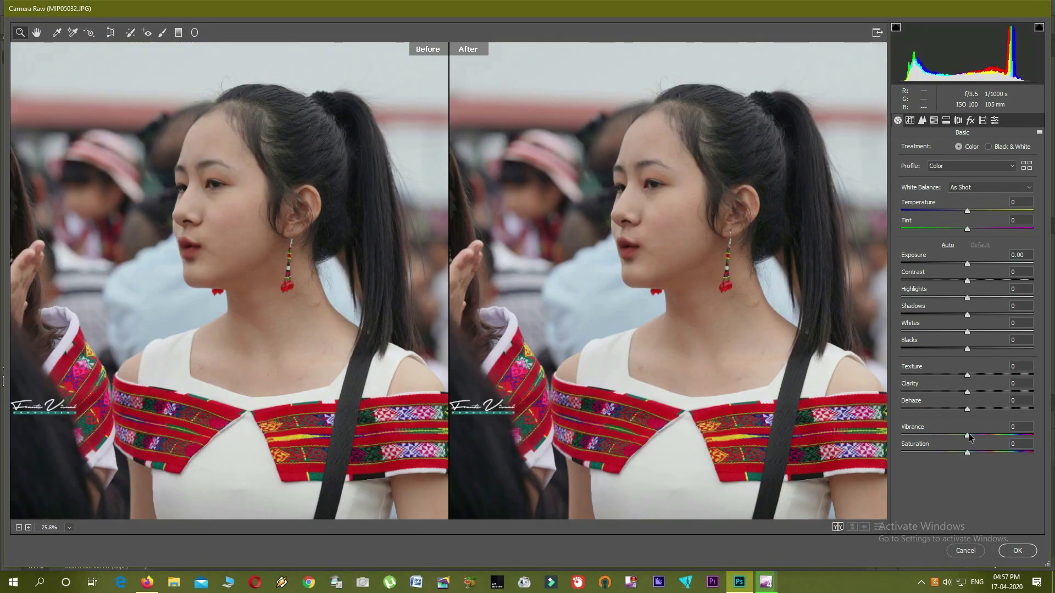
pyautogui.moveTo(968, 436); pyautogui.dragTo(996, 444)
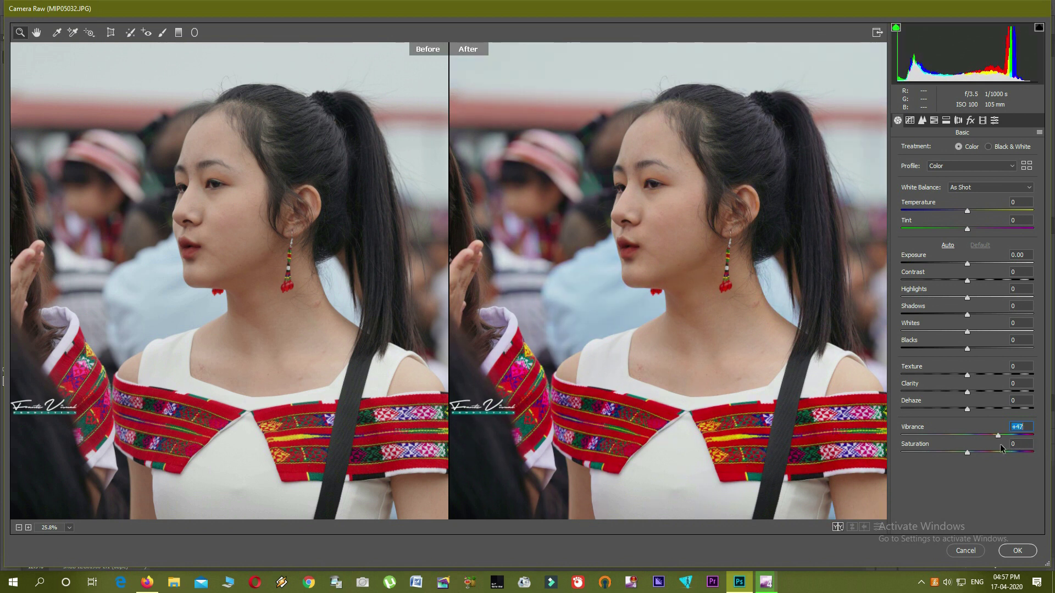
pyautogui.moveTo(968, 451); pyautogui.dragTo(960, 452)
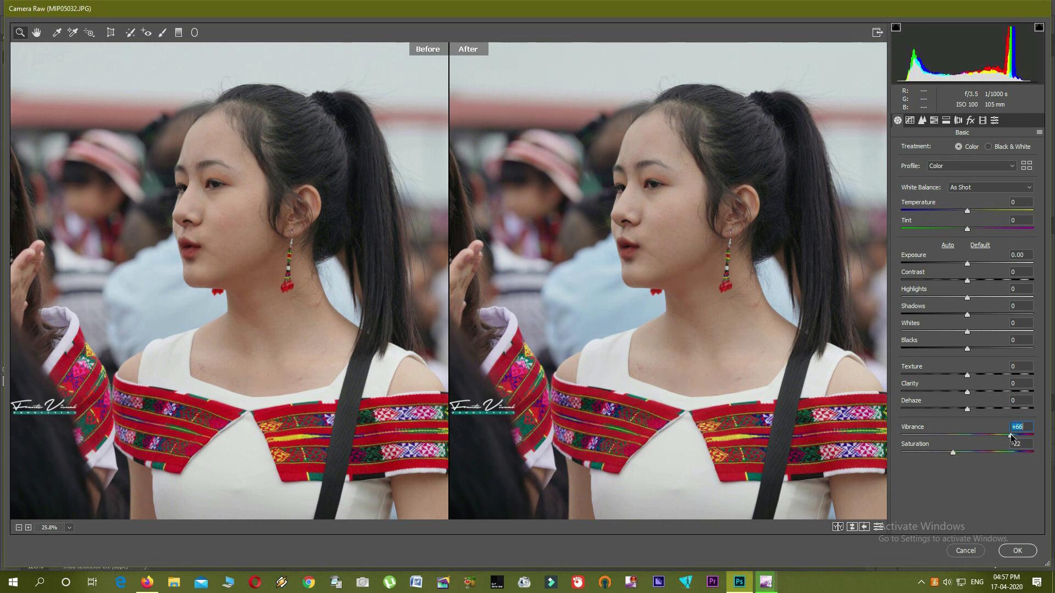
pyautogui.moveTo(1007, 434); pyautogui.dragTo(1017, 435)
# Step: Set Saturation to -11 and compare the whole photo before and after the adjustment
pyautogui.keyDown('alt'); pyautogui.click(686, 411); pyautogui.keyUp('alt')
pyautogui.keyDown('alt'); pyautogui.click(685, 412); pyautogui.keyUp('alt')
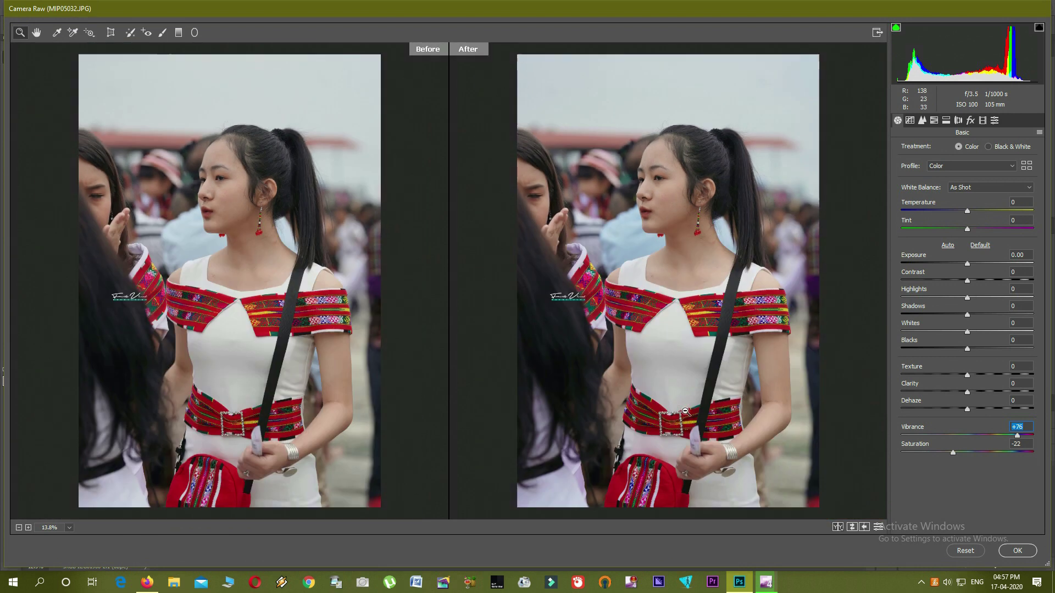
pyautogui.moveTo(685, 411); pyautogui.dragTo(618, 396)
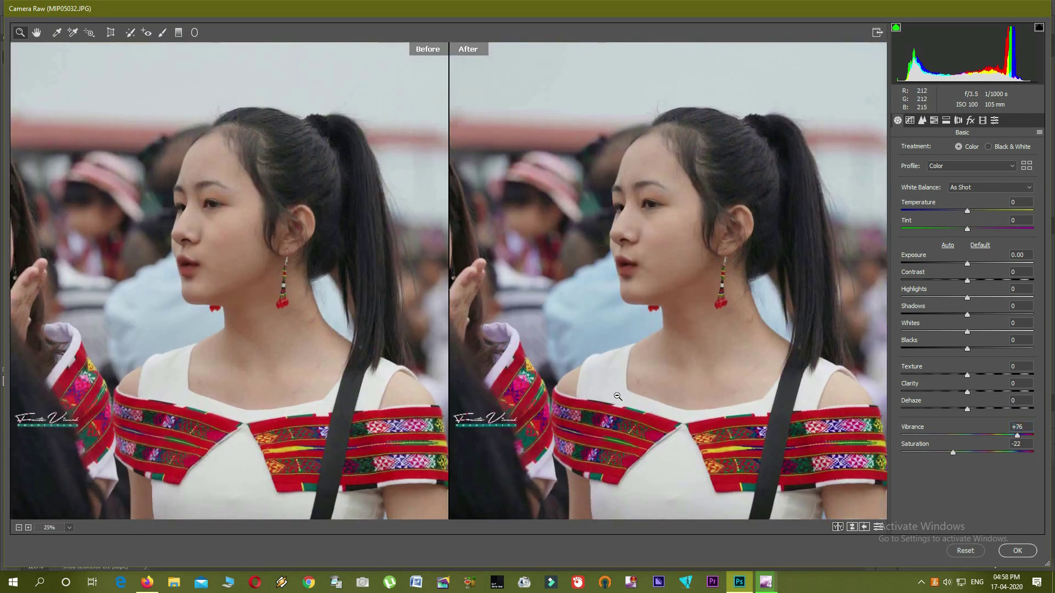
pyautogui.moveTo(953, 451); pyautogui.dragTo(960, 452)
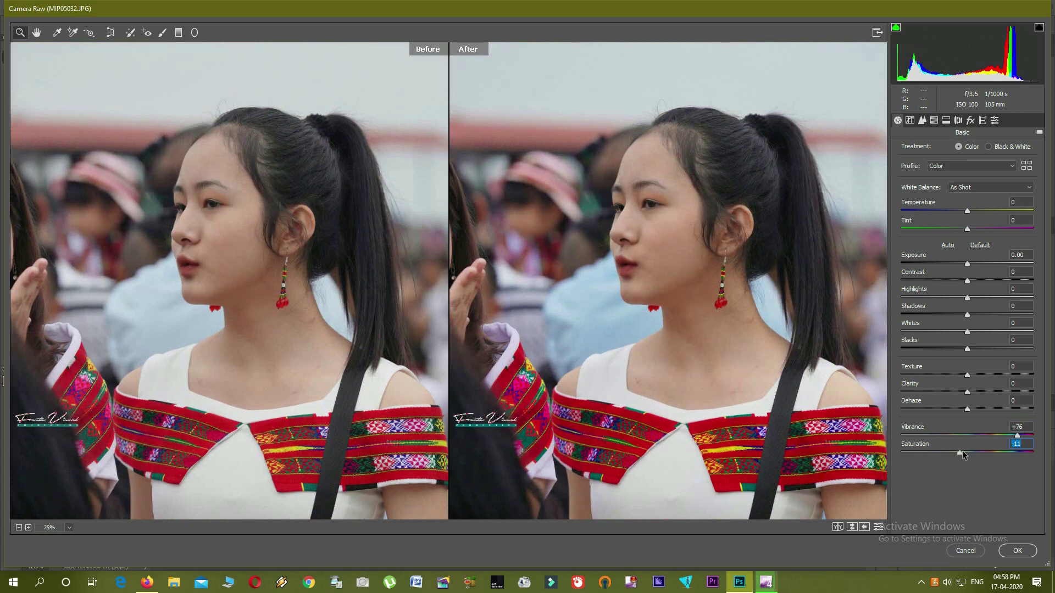
pyautogui.moveTo(714, 431); pyautogui.dragTo(698, 429)
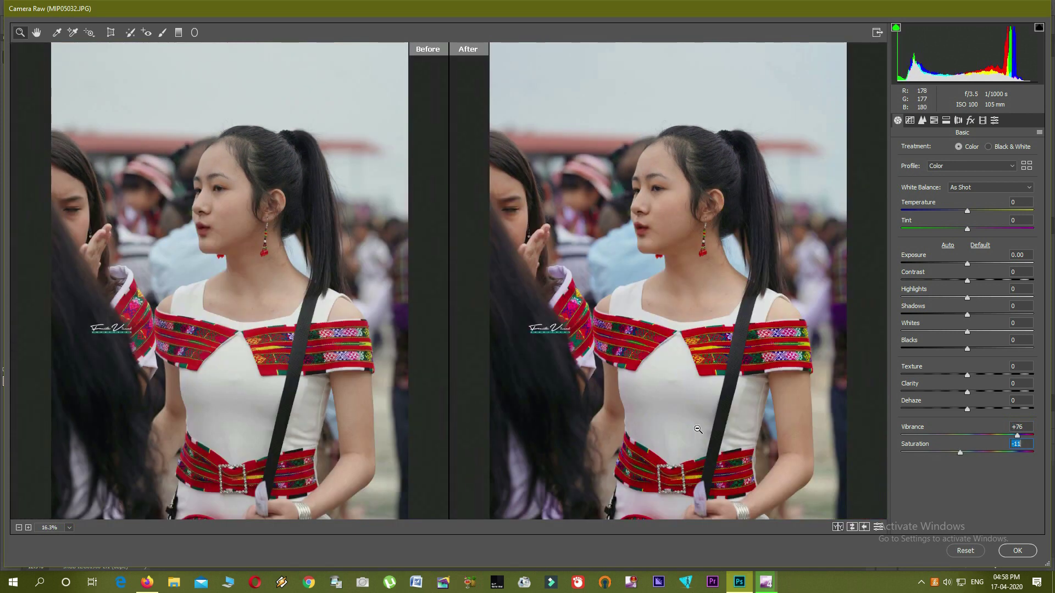
pyautogui.hotkey('ctrl', '0')
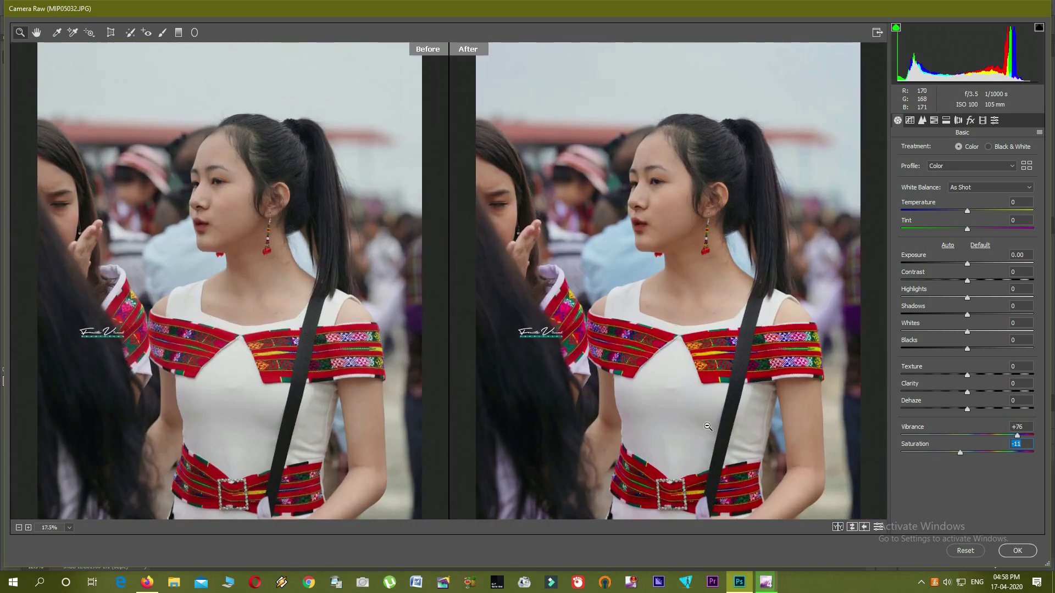
pyautogui.keyDown('alt'); pyautogui.click(574, 340); pyautogui.keyUp('alt')
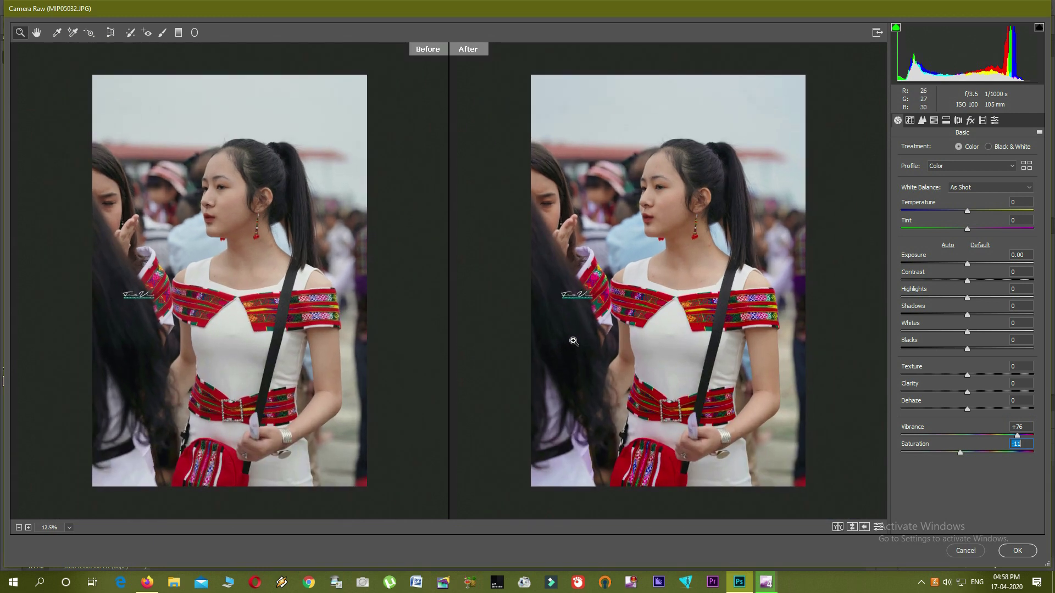